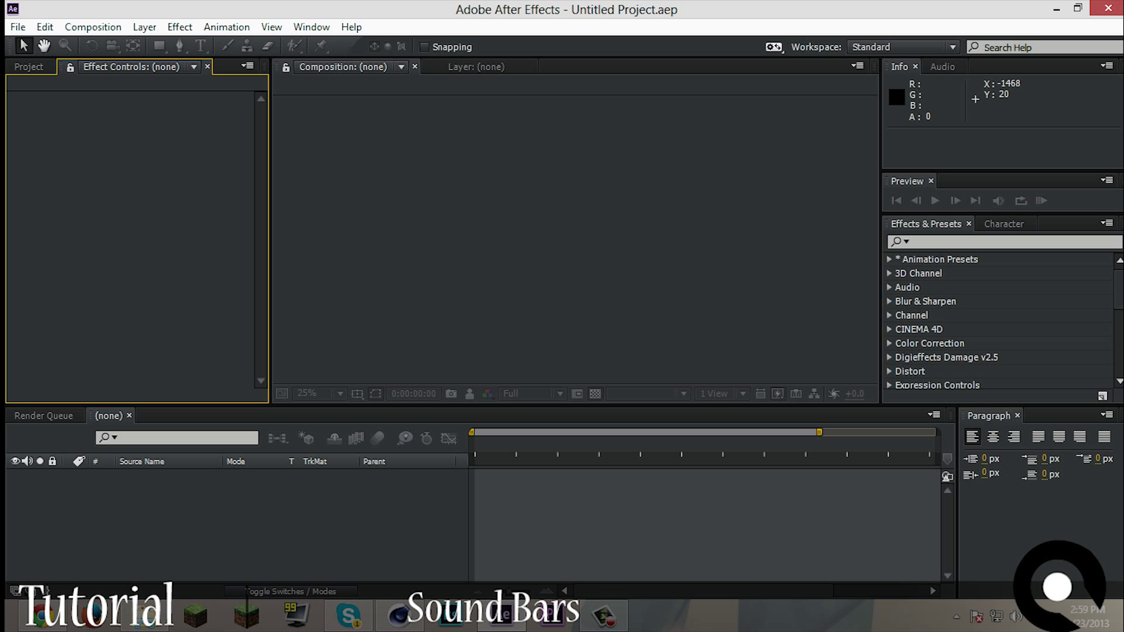
Create a 1920 × 1080 composition named MAIN COMP that uses the Classic 3D renderer.
left_click(93, 27)
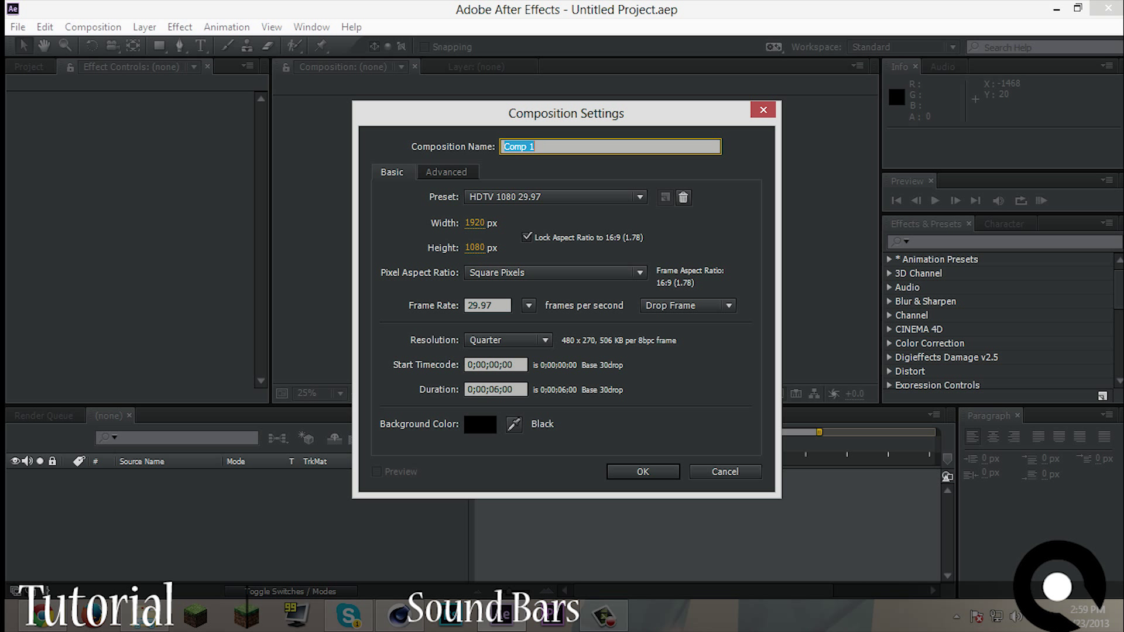
type("MAIN COMP")
left_click(446, 171)
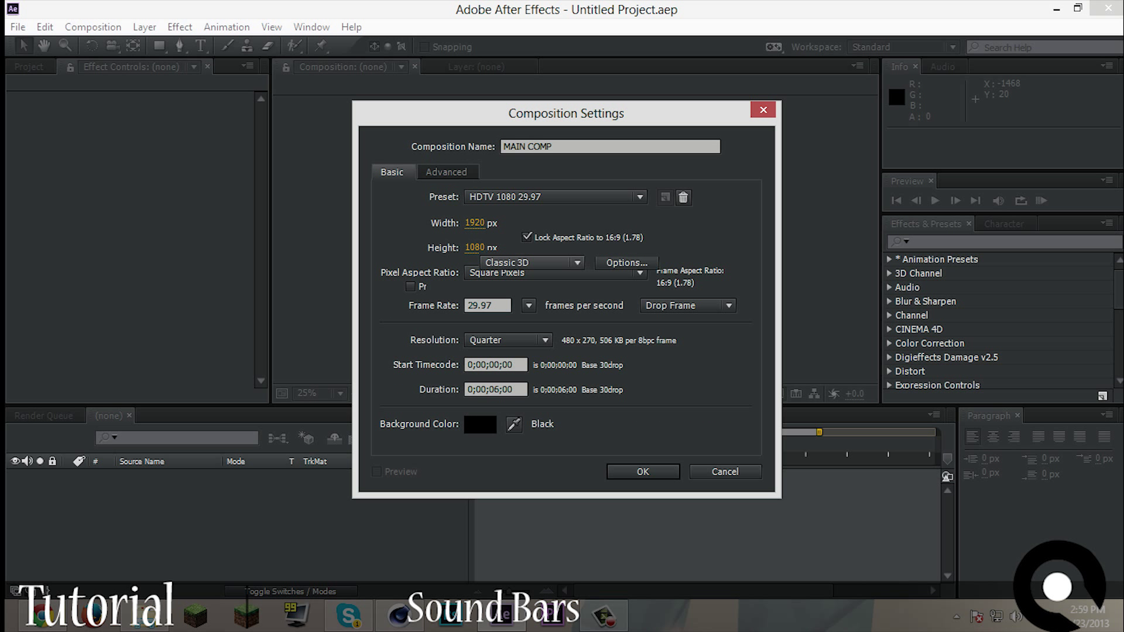
left_click(532, 263)
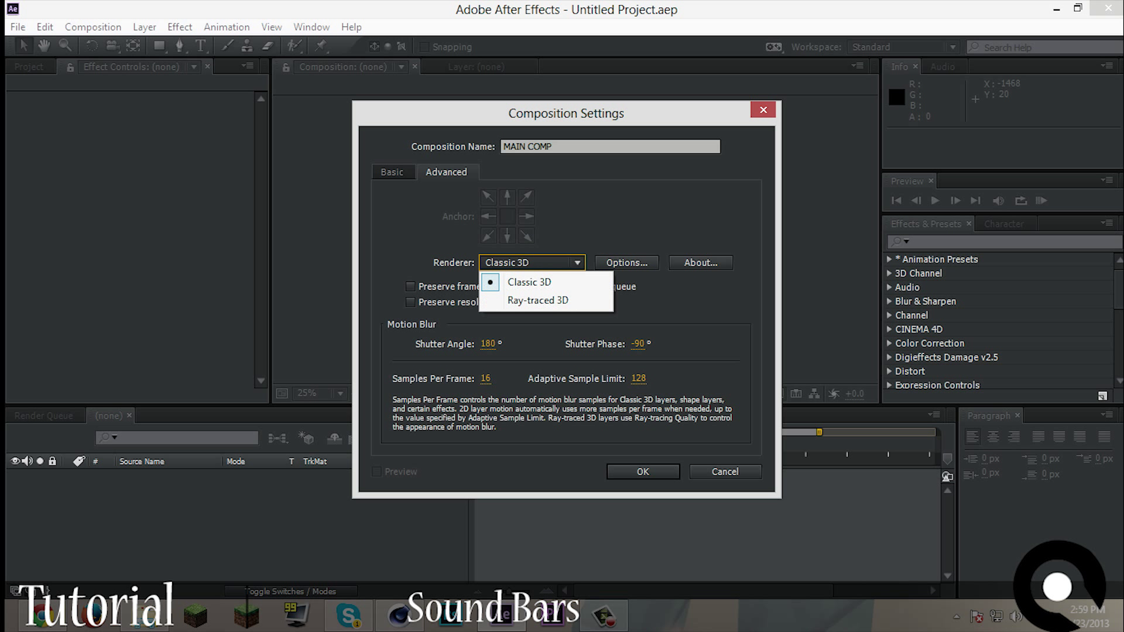
left_click(534, 282)
key("Return")
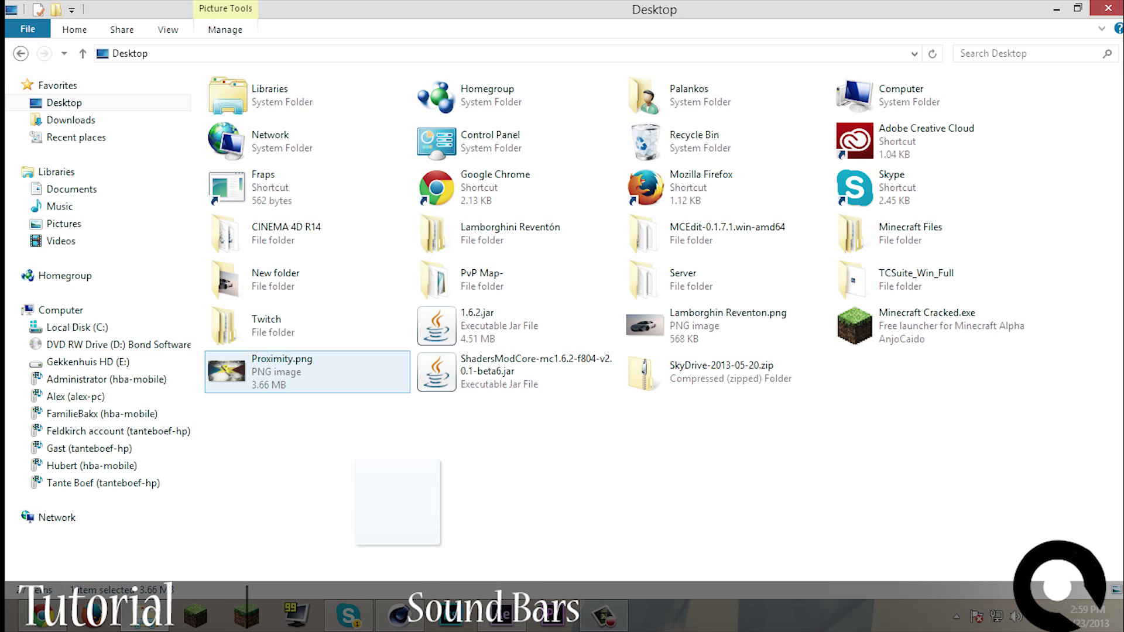
Import Proximity.png from the desktop and add it to MAIN COMP as the background layer.
left_click_drag(398, 532, 126, 263)
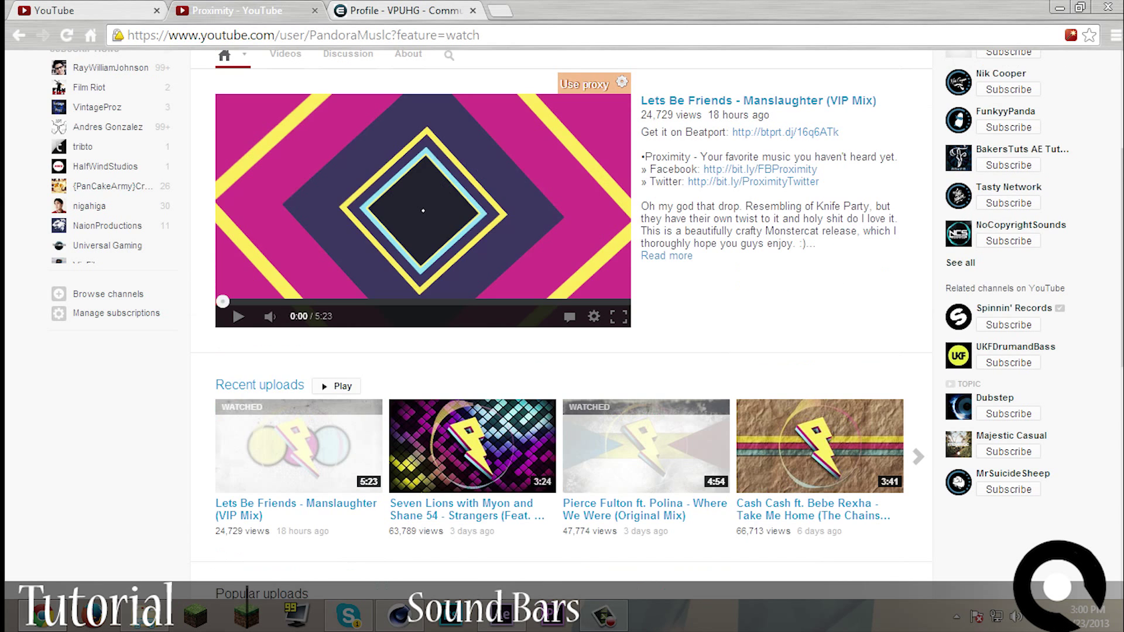
Look through the recent and popular uploads on the Proximity channel page in the browser.
scroll(717, 272, "down", 4)
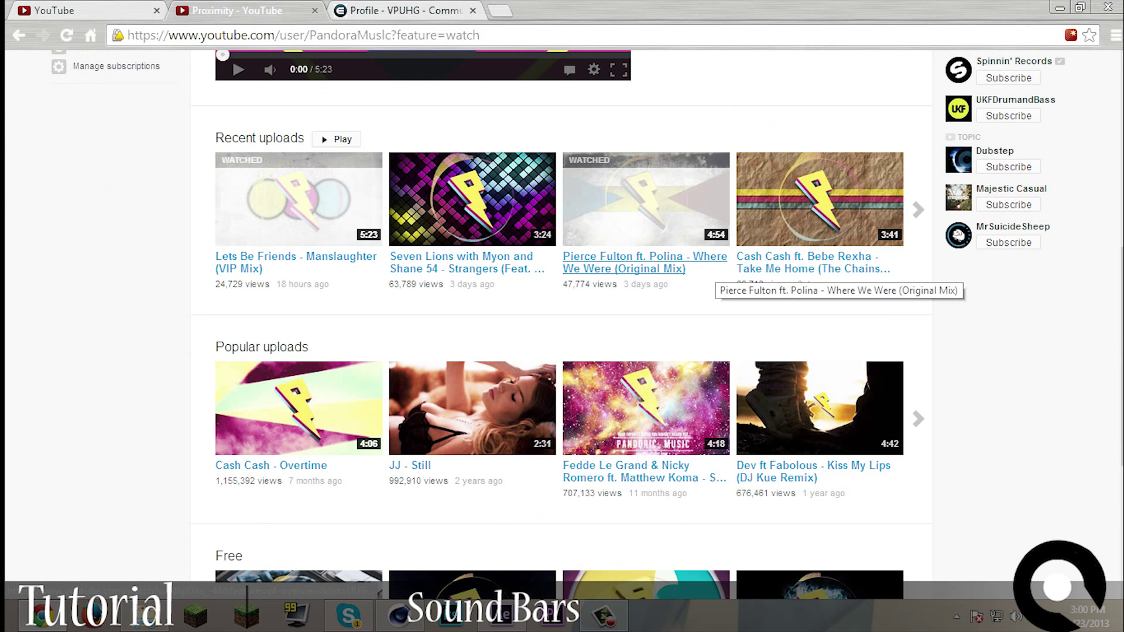
left_click(717, 270)
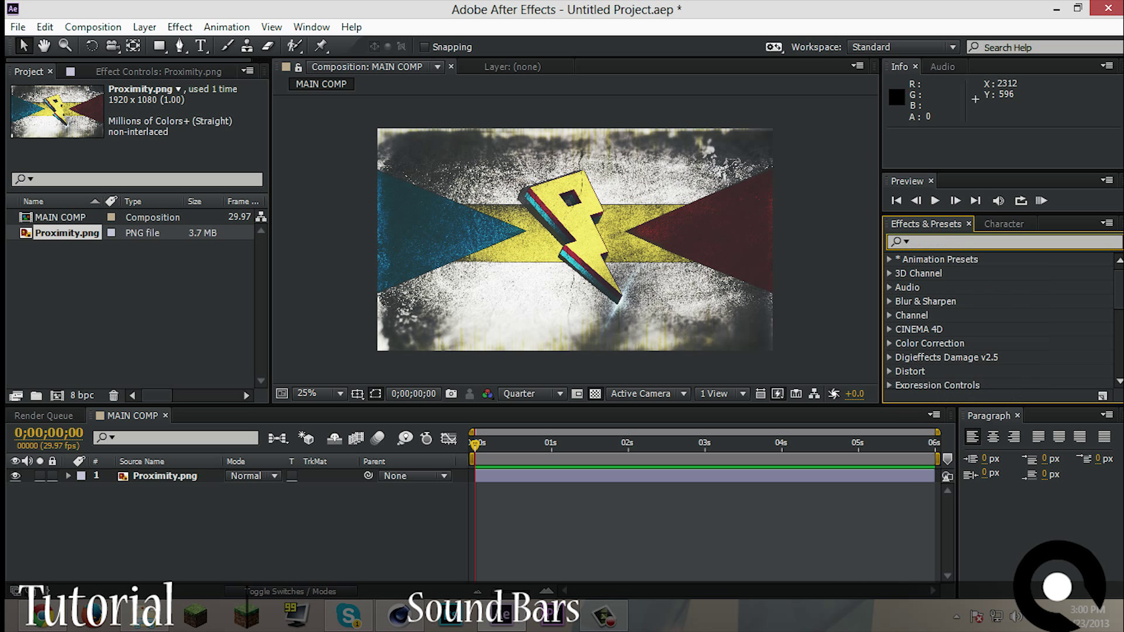
left_click(1004, 224)
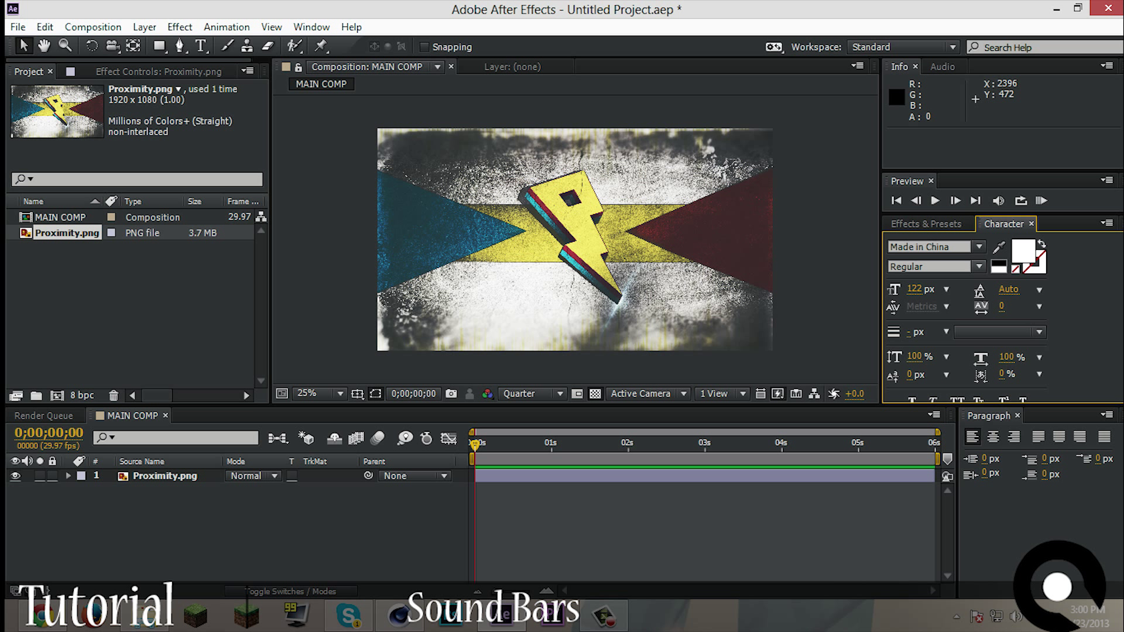
key("ctrl+5")
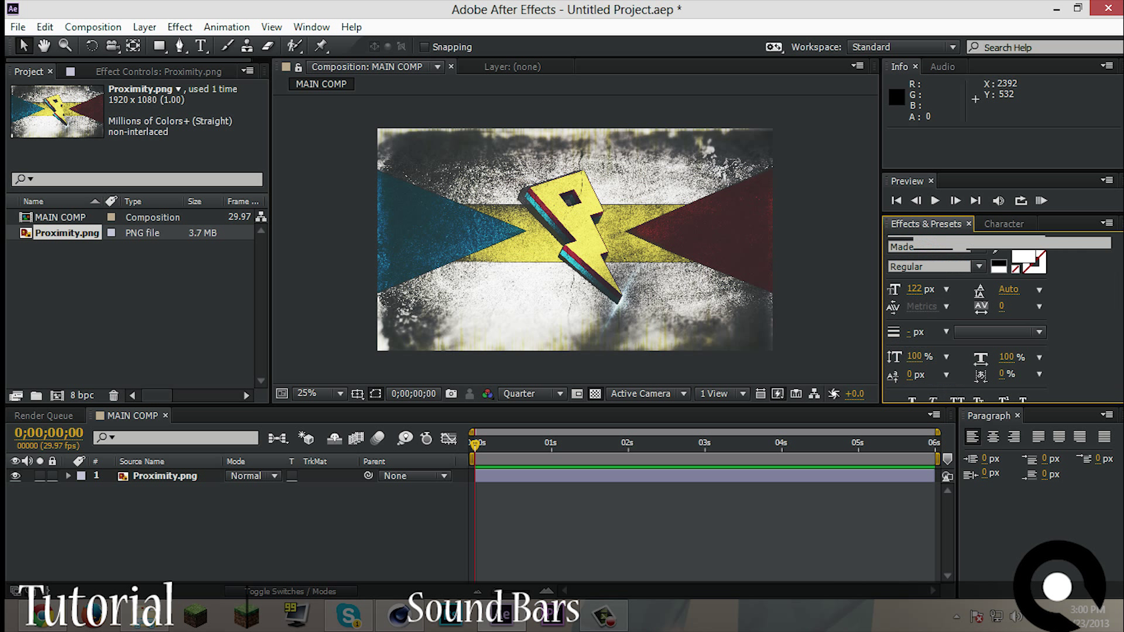
left_click(312, 27)
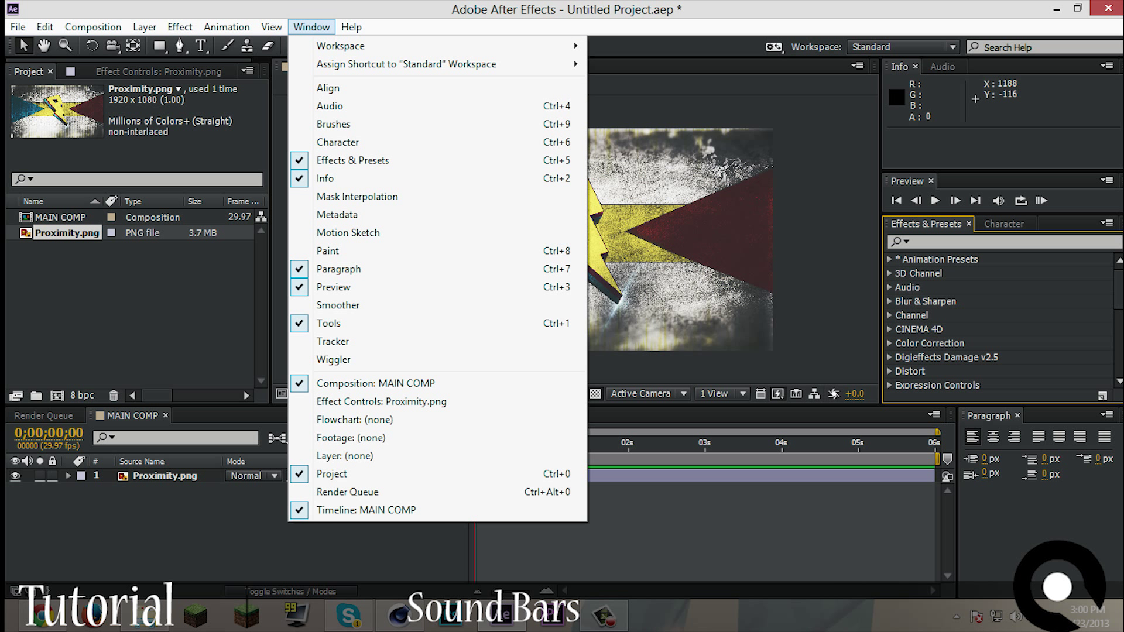
left_click(732, 246)
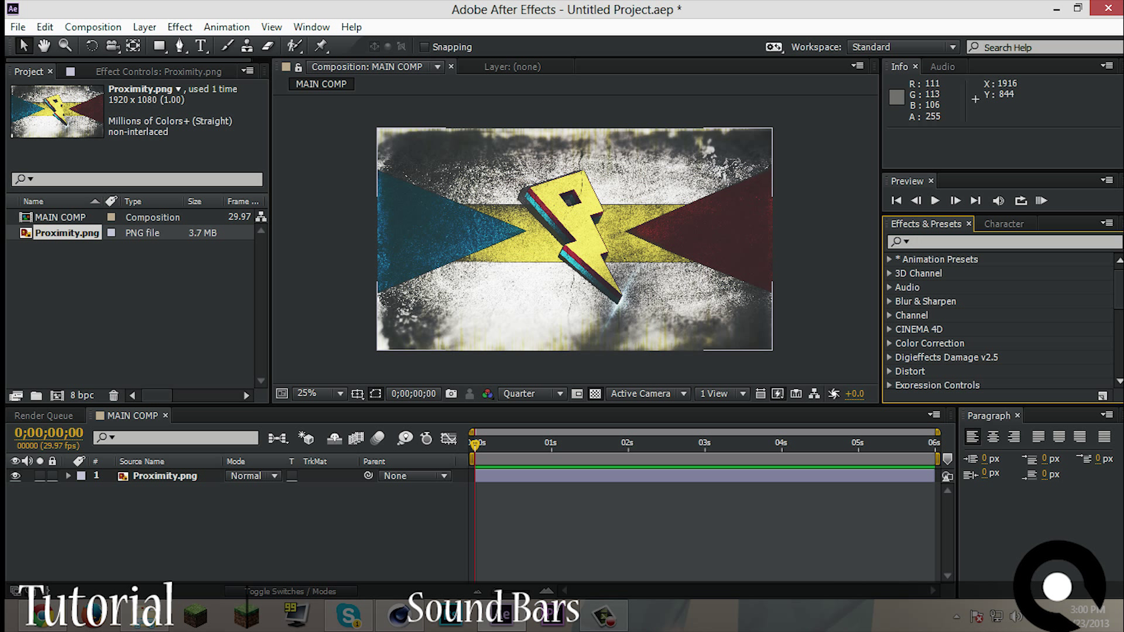
Search the effects for "audio" and try applying Audio Spectrum to the Proximity.png layer.
left_click(990, 241)
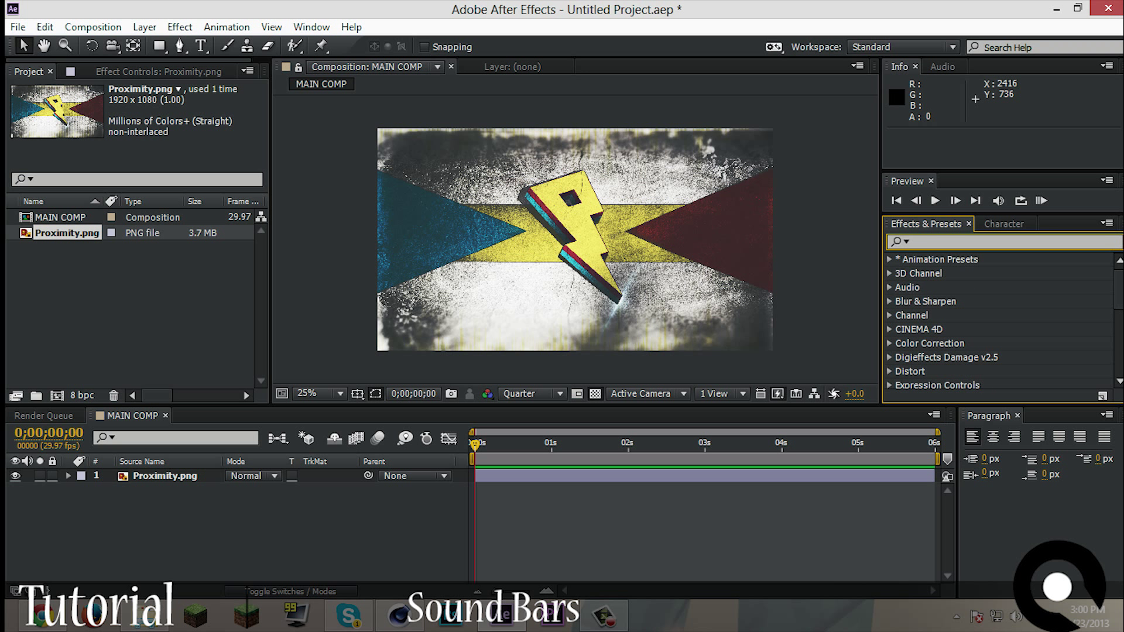
key("BackSpace")
key("BackSpace")
key("BackSpace")
key("BackSpace")
key("BackSpace")
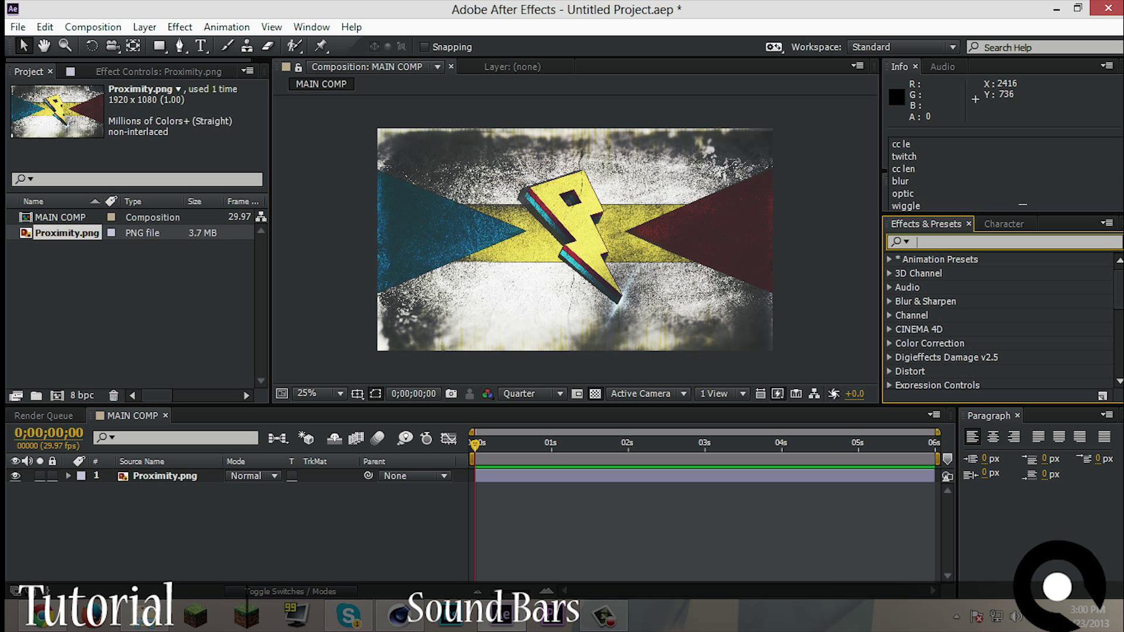
type("di")
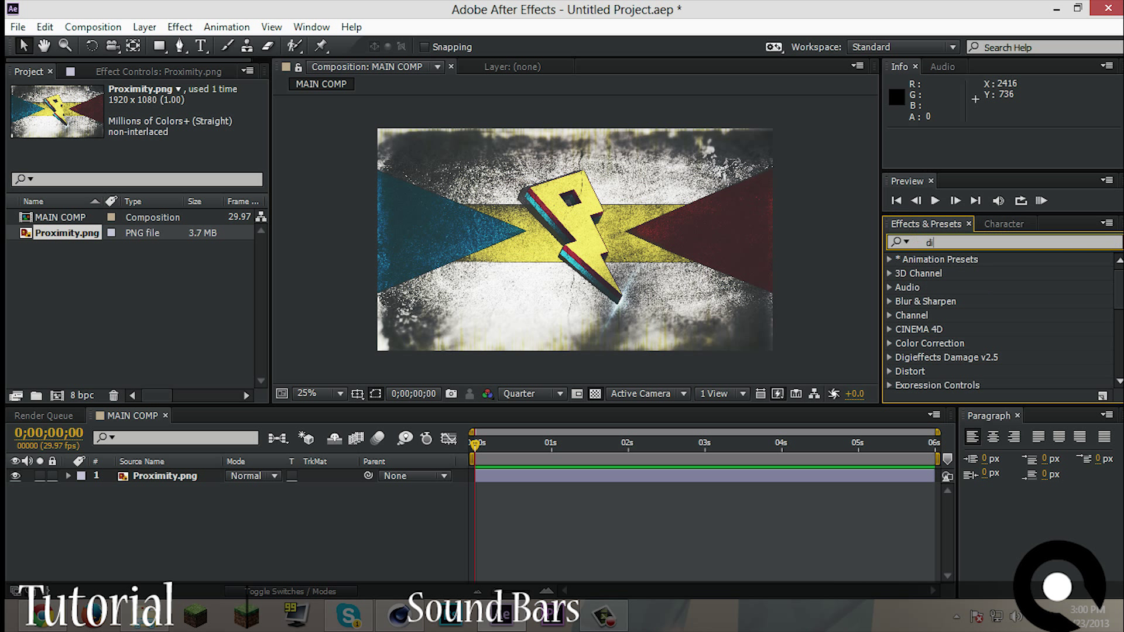
type("audio")
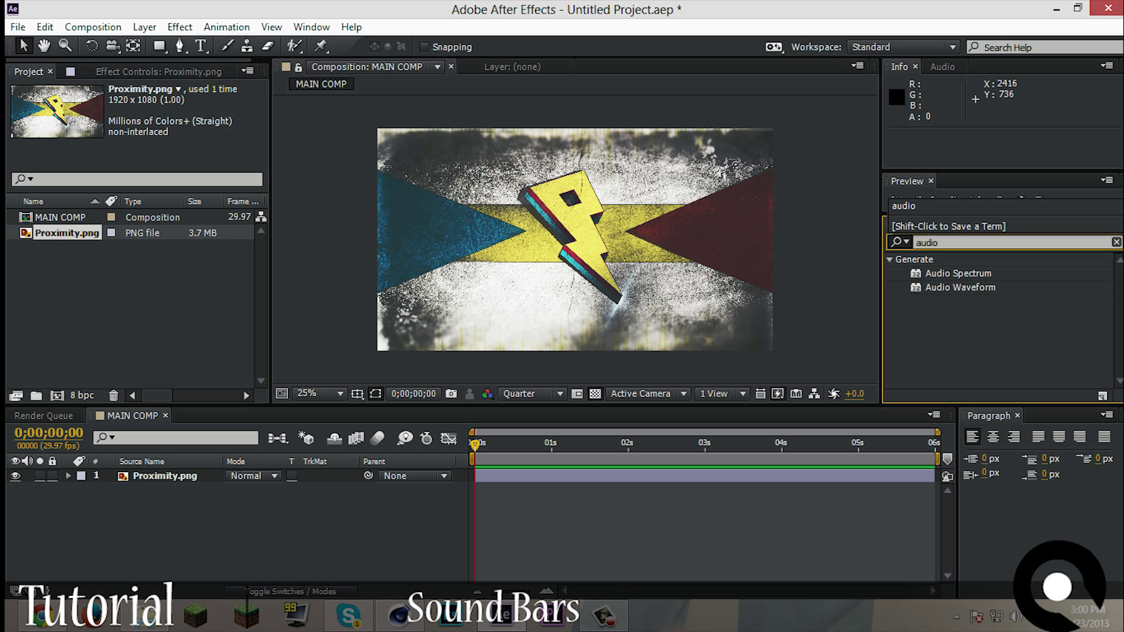
left_click_drag(958, 272, 140, 477)
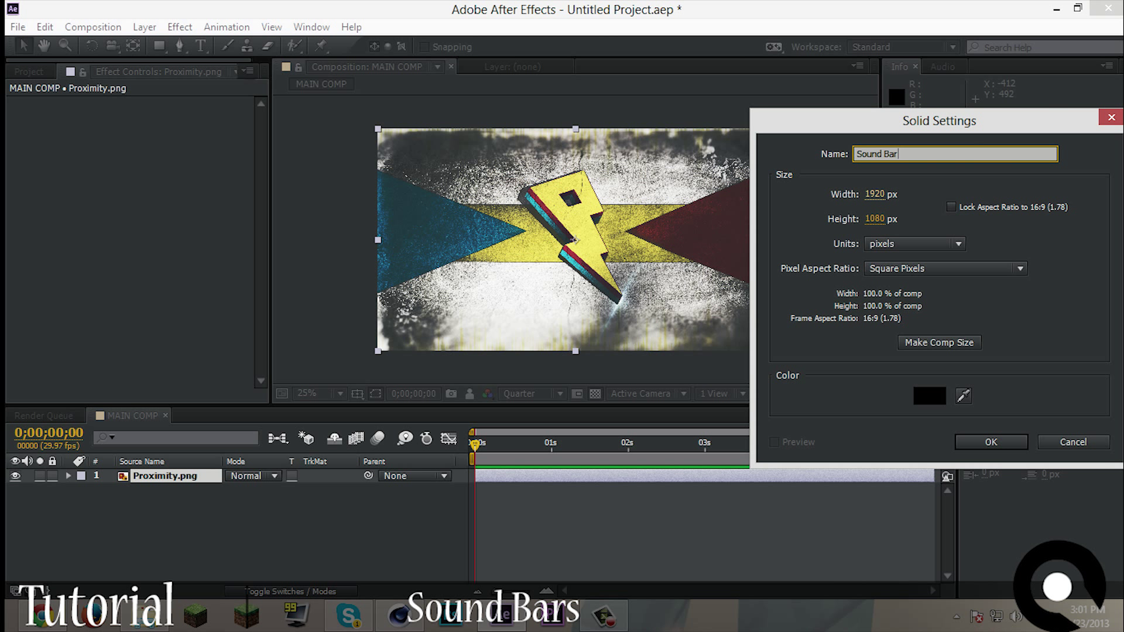
Create a black 1920 × 1080 px solid named Sound Bar and apply Audio Spectrum to it.
key("Return")
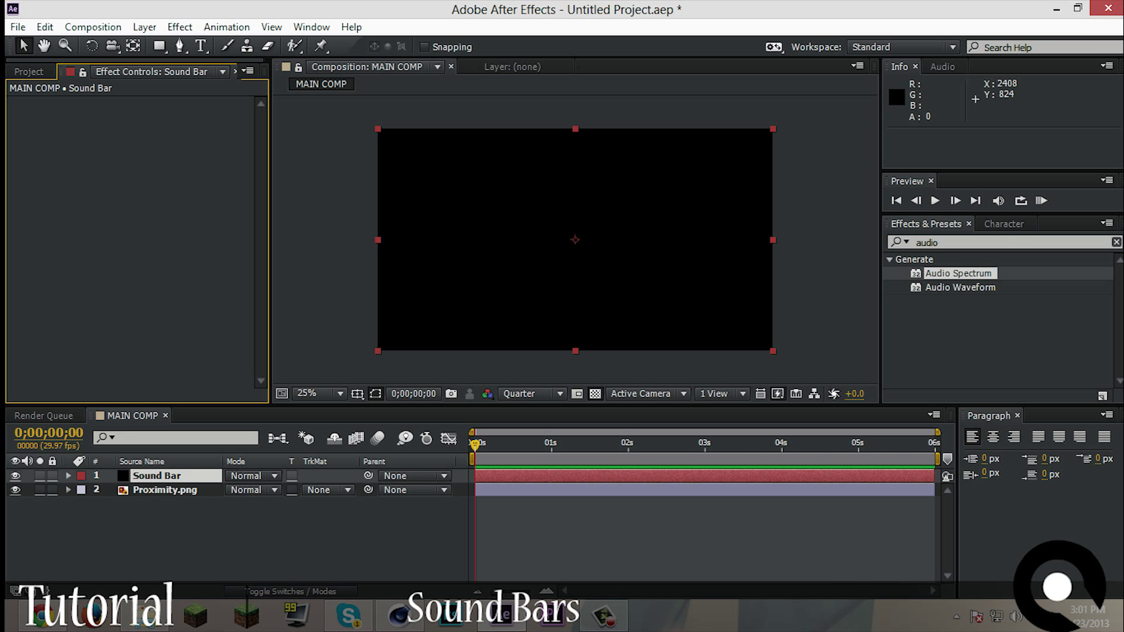
left_click_drag(958, 273, 181, 476)
key("ctrl+z")
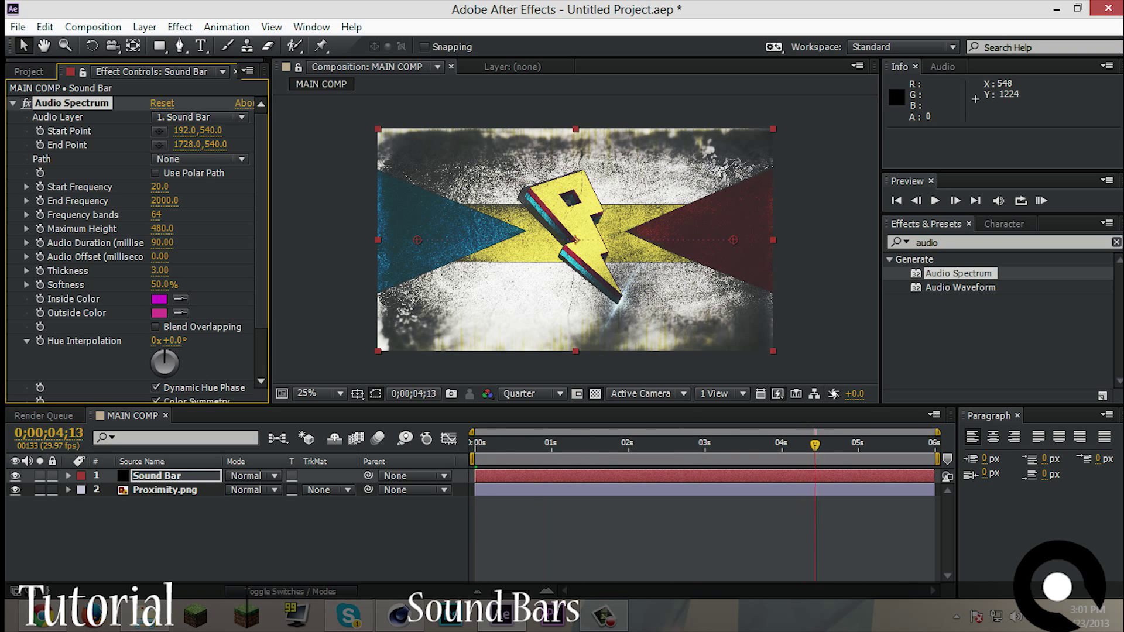
Import Cash Cash - Overtime.mp3 from the Music library and add it as the lowest layer of MAIN COMP.
left_click(144, 616)
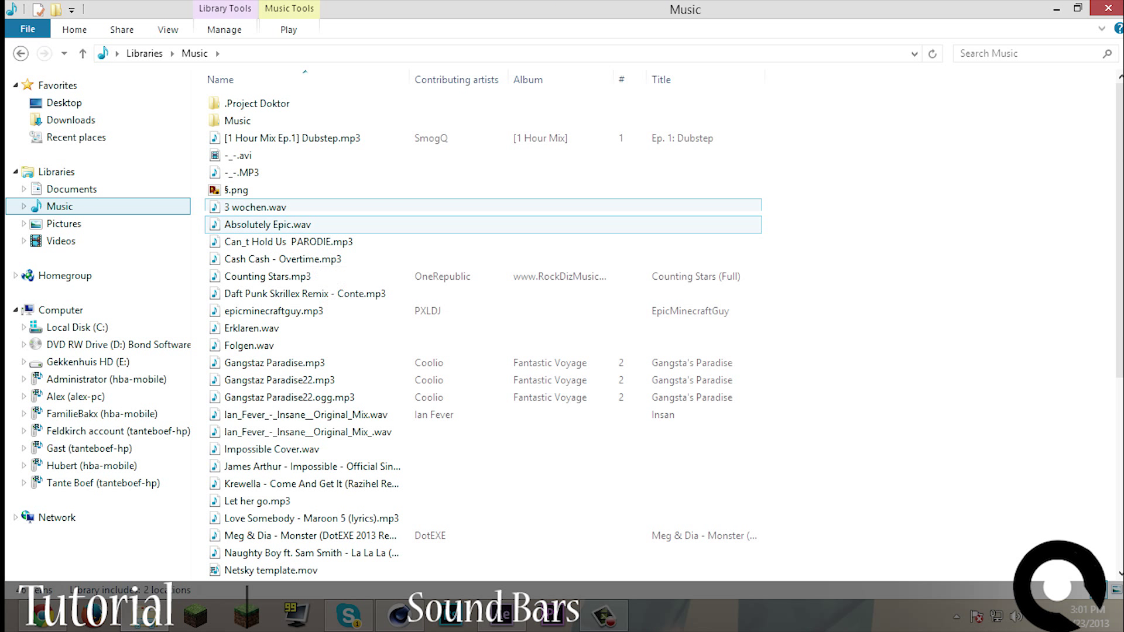
left_click(274, 259)
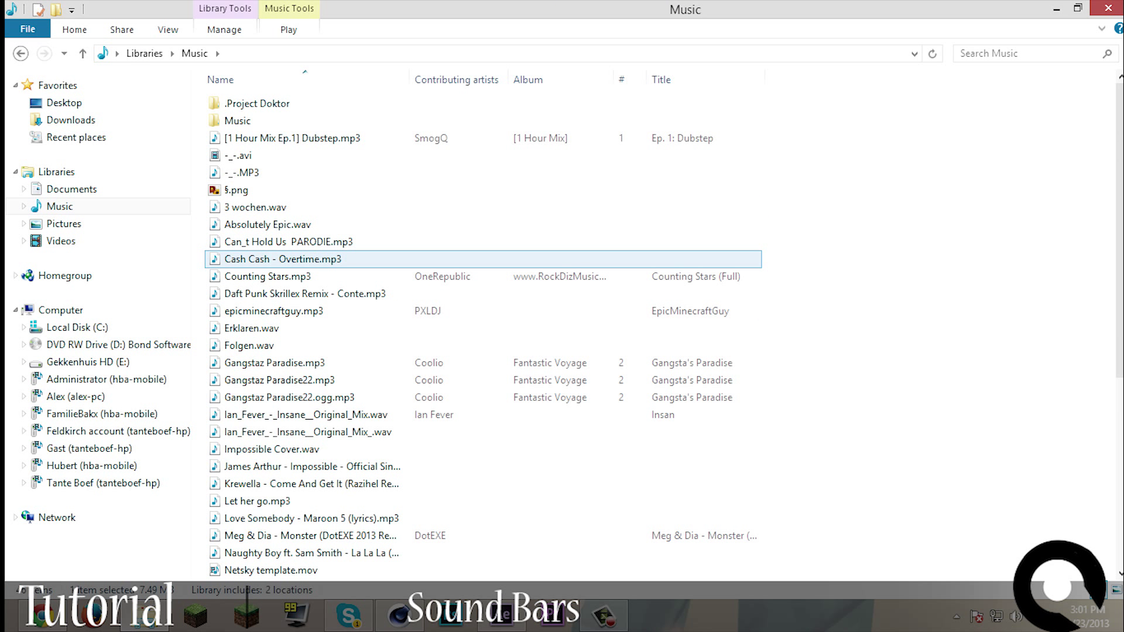
mouse_move(281, 259)
left_mouse_down()
mouse_move(378, 275)
mouse_move(330, 551)
mouse_move(524, 565)
mouse_move(521, 577)
mouse_move(477, 453)
mouse_move(102, 416)
mouse_move(151, 527)
left_mouse_up()
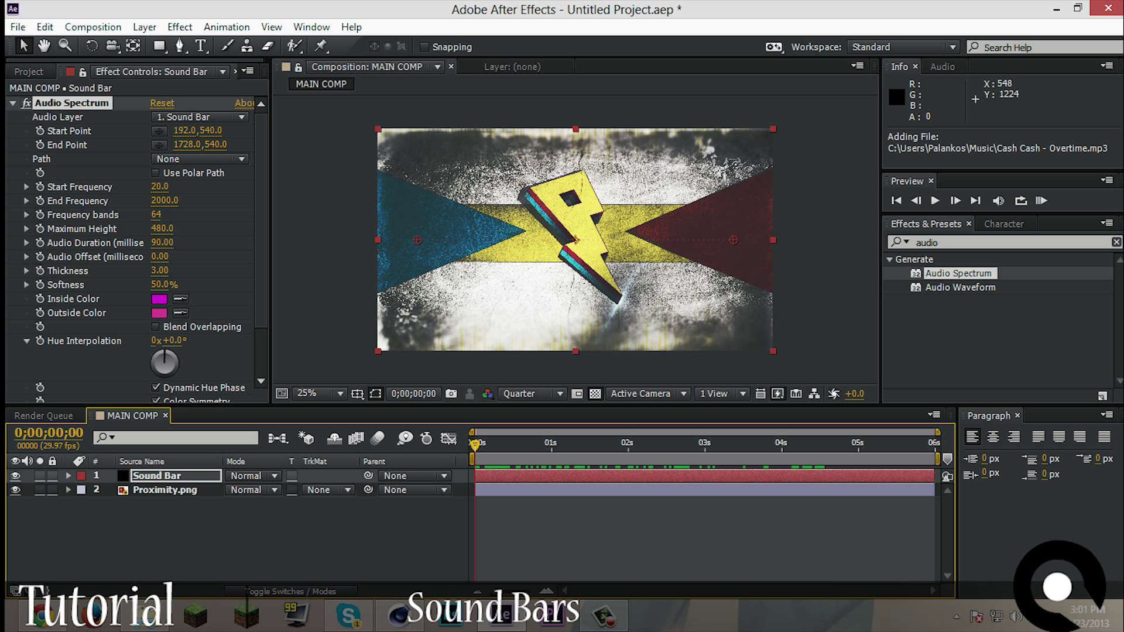
left_click(29, 71)
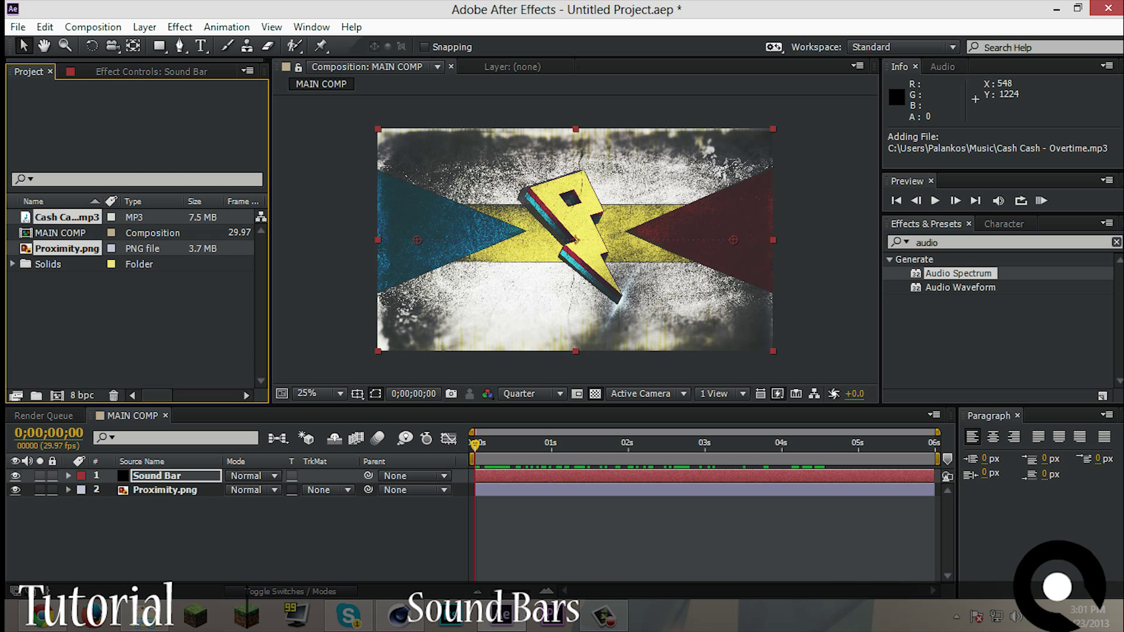
left_click_drag(67, 216, 138, 504)
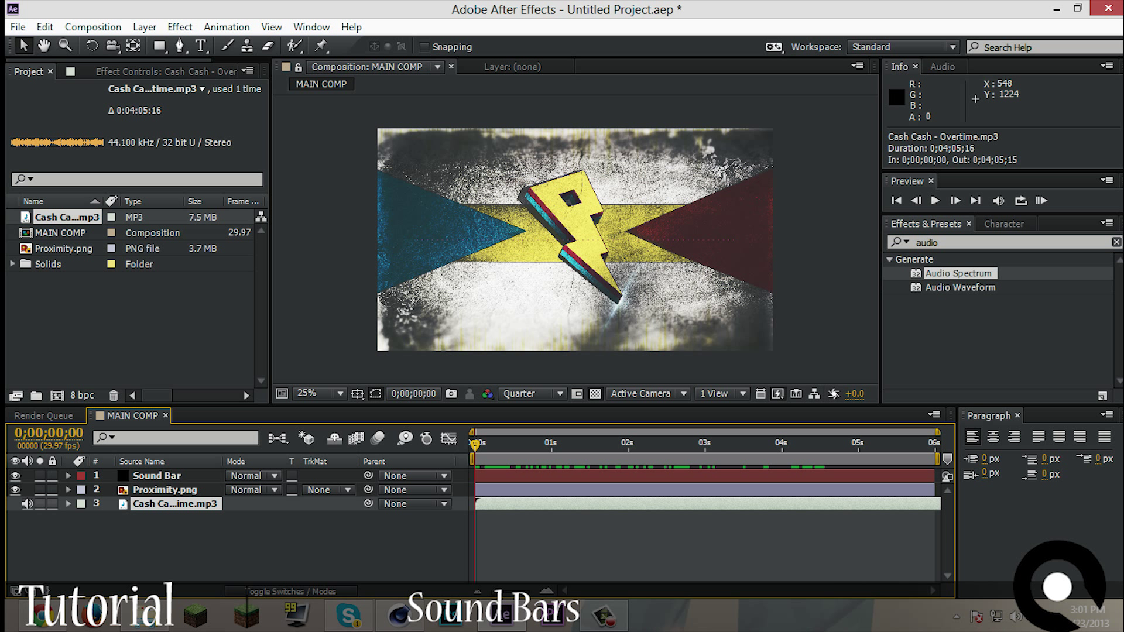
Set the Audio Layer of Sound Bar's Audio Spectrum to Cash Cash - Overtime.mp3 and preview the animation.
left_click(157, 476)
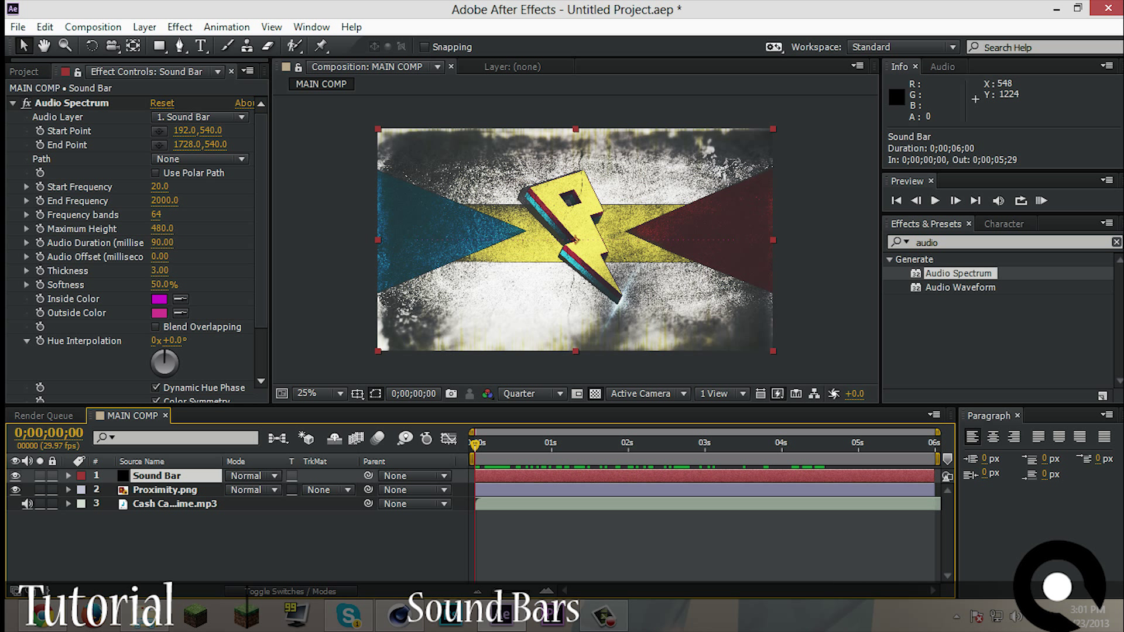
left_click(200, 117)
left_click(200, 117)
left_click(193, 193)
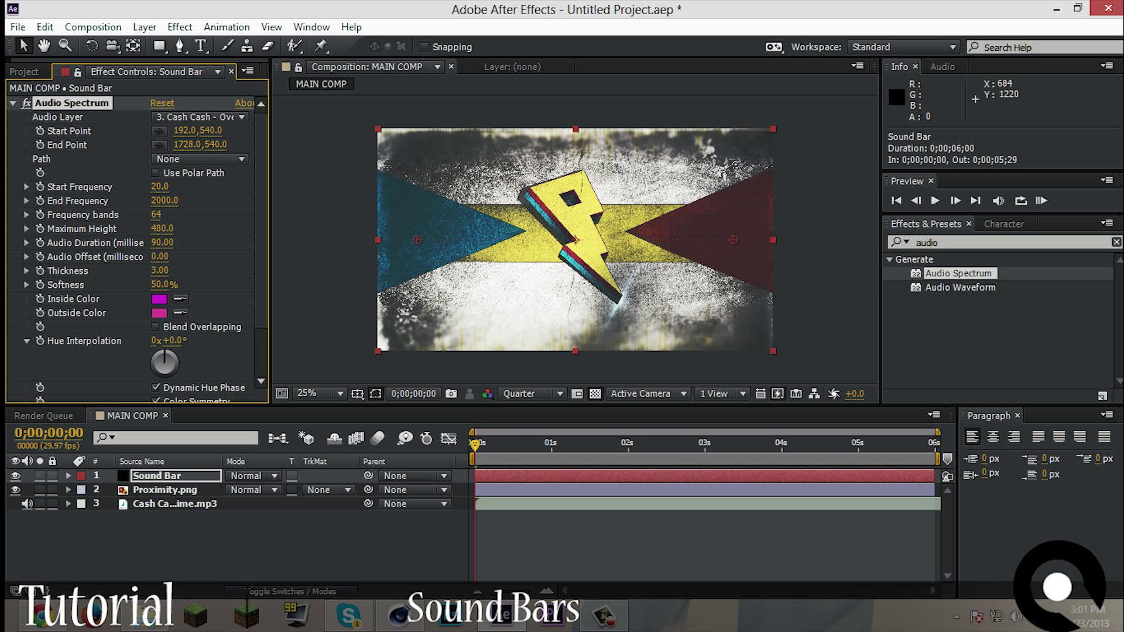
left_click(199, 116)
key("space")
left_click(193, 193)
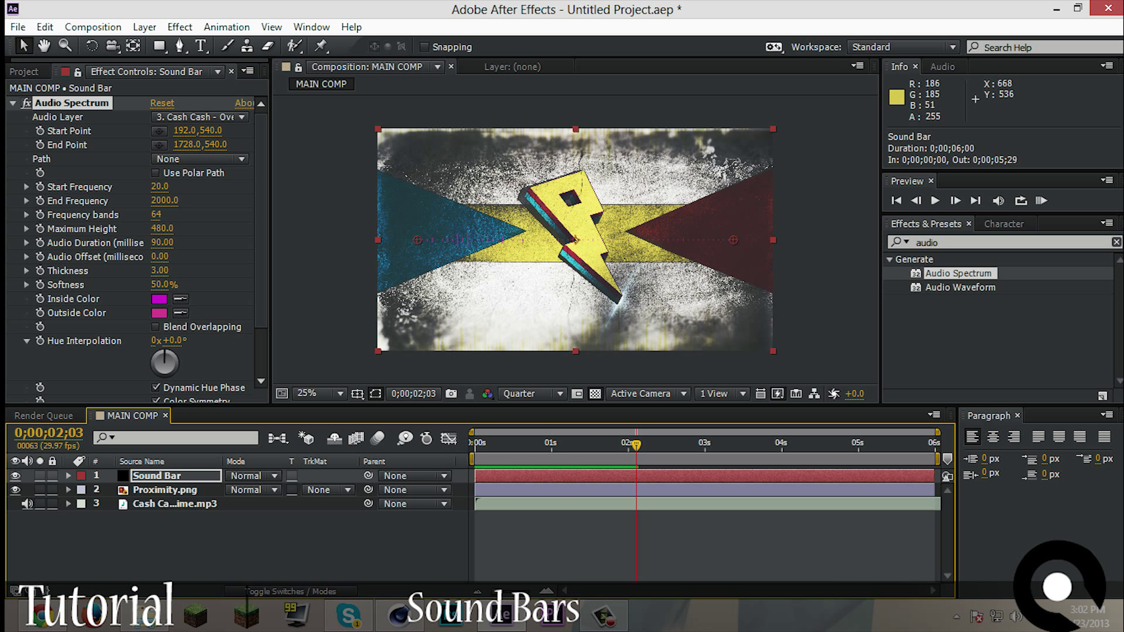
Raise the Audio Spectrum's Maximum Height to 4550 and preview the taller bars.
left_click_drag(162, 229, 170, 228)
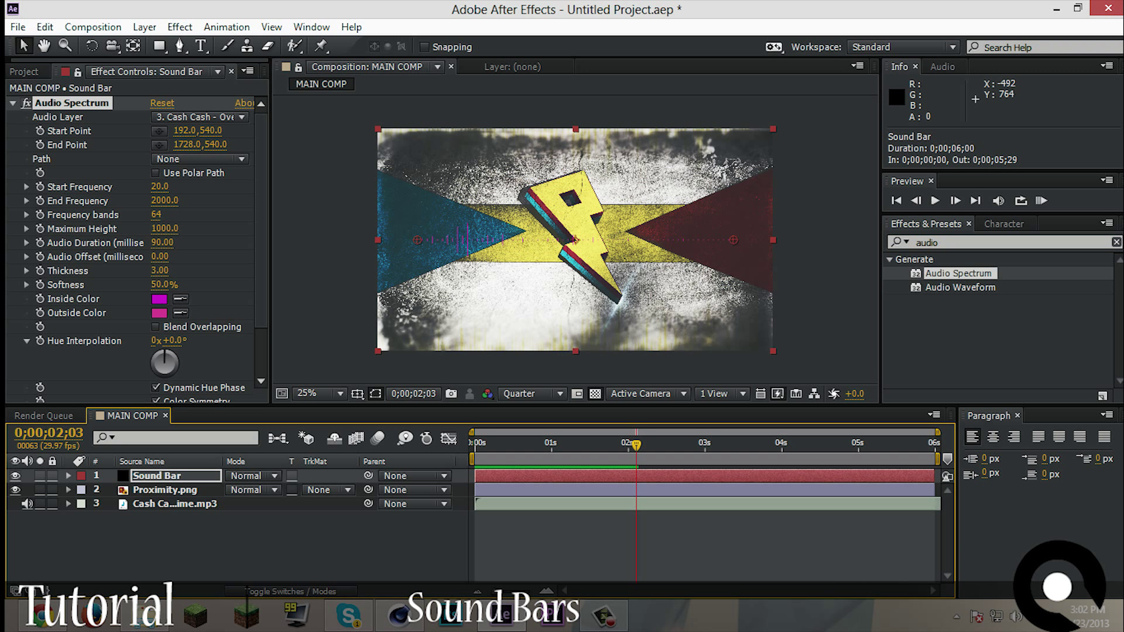
left_click_drag(380, 229, 400, 229)
mouse_move(636, 445)
left_mouse_down()
mouse_move(590, 445)
mouse_move(634, 445)
left_mouse_up()
key("space")
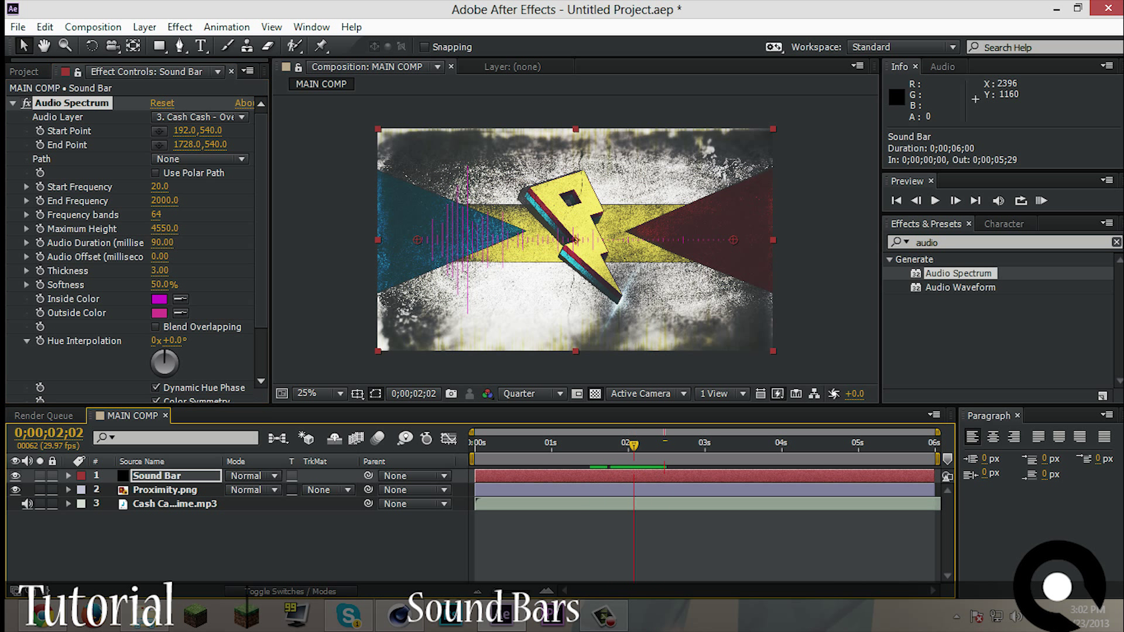
Try Audio Waveform on Sound Bar in place of Audio Spectrum, with Cash Cash - Overtime.mp3 as audio layer, and delete the waveform effect.
left_click_drag(960, 287, 87, 235)
scroll(87, 234, "up", 5)
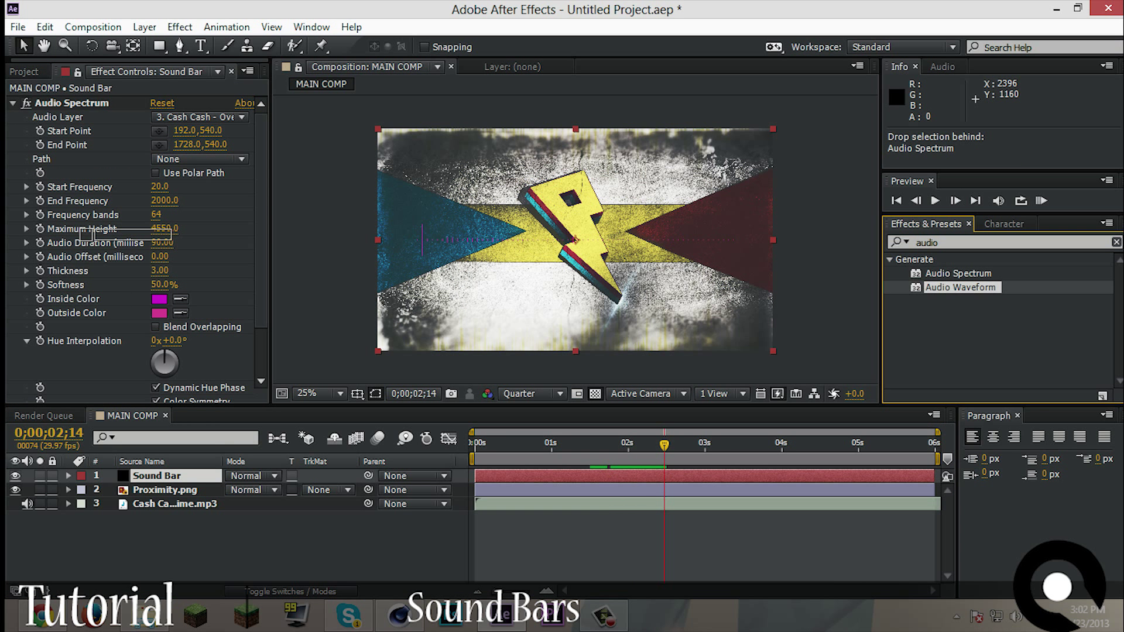
left_click(199, 117)
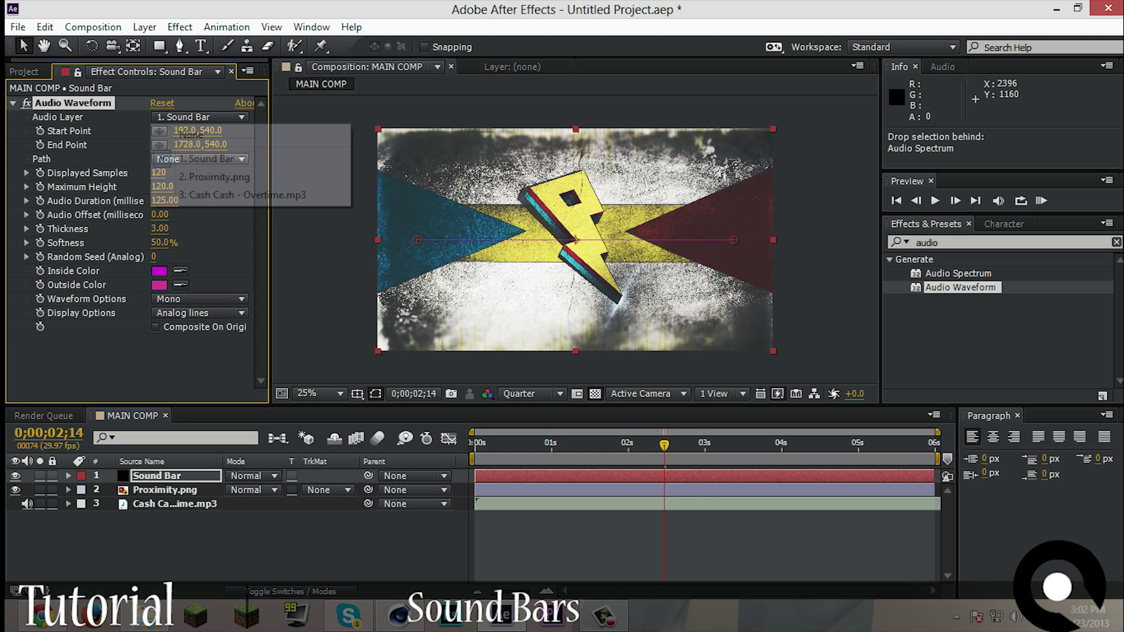
left_click(243, 195)
left_click_drag(665, 444, 586, 445)
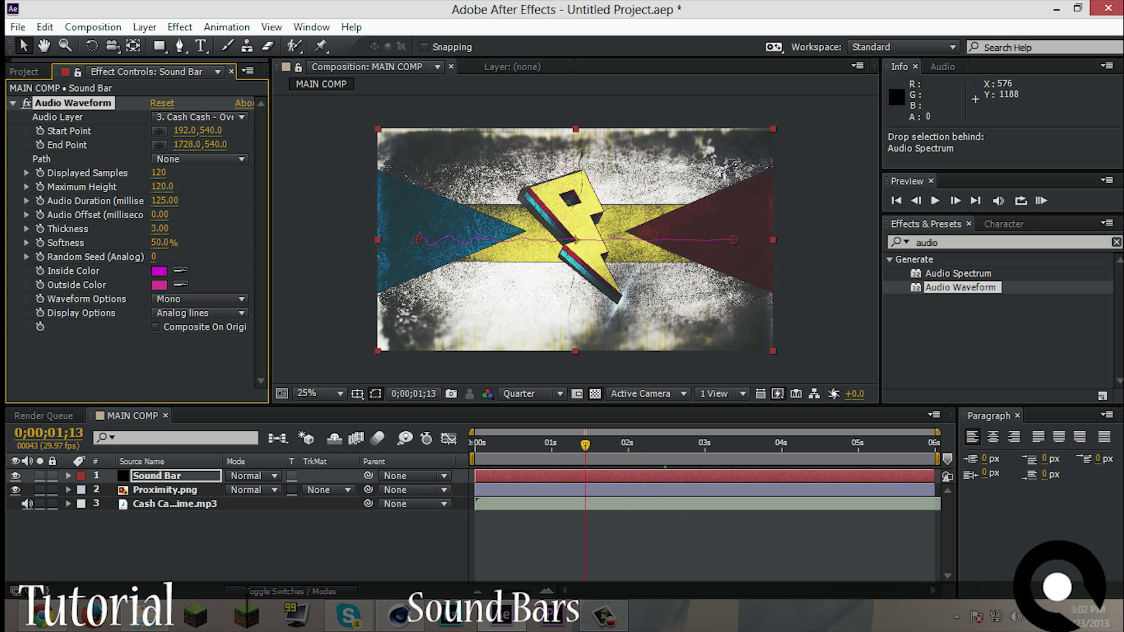
key("Delete")
Apply a fresh Audio Spectrum to the Sound Bar layer with Cash Cash - Overtime.mp3 as its Audio Layer.
left_click(644, 445)
left_click_drag(959, 273, 132, 480)
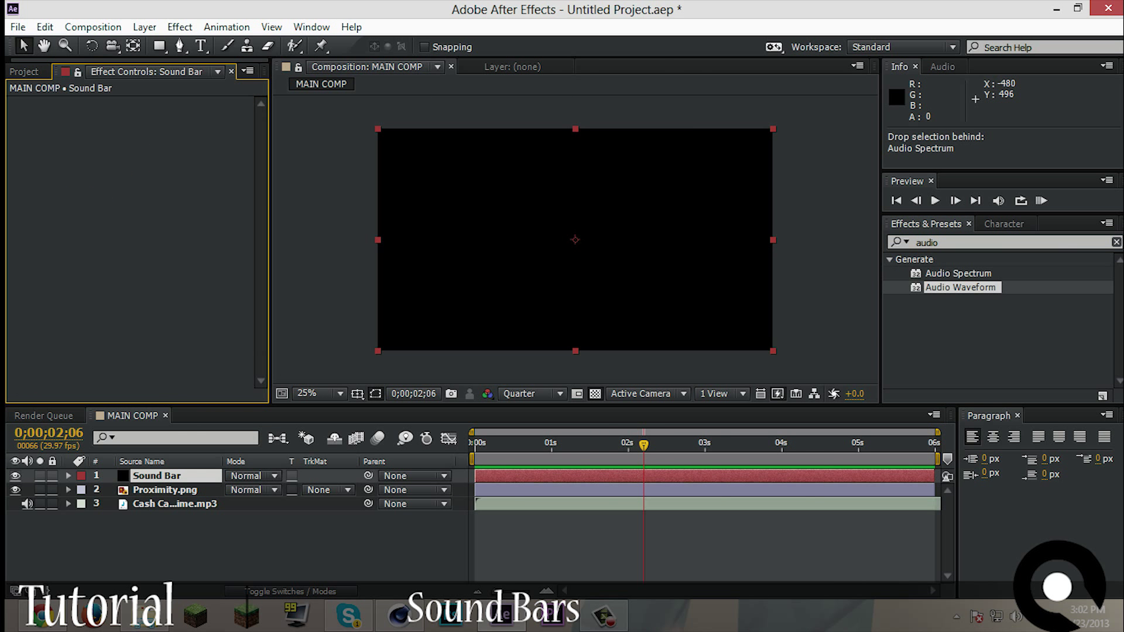
left_click(199, 116)
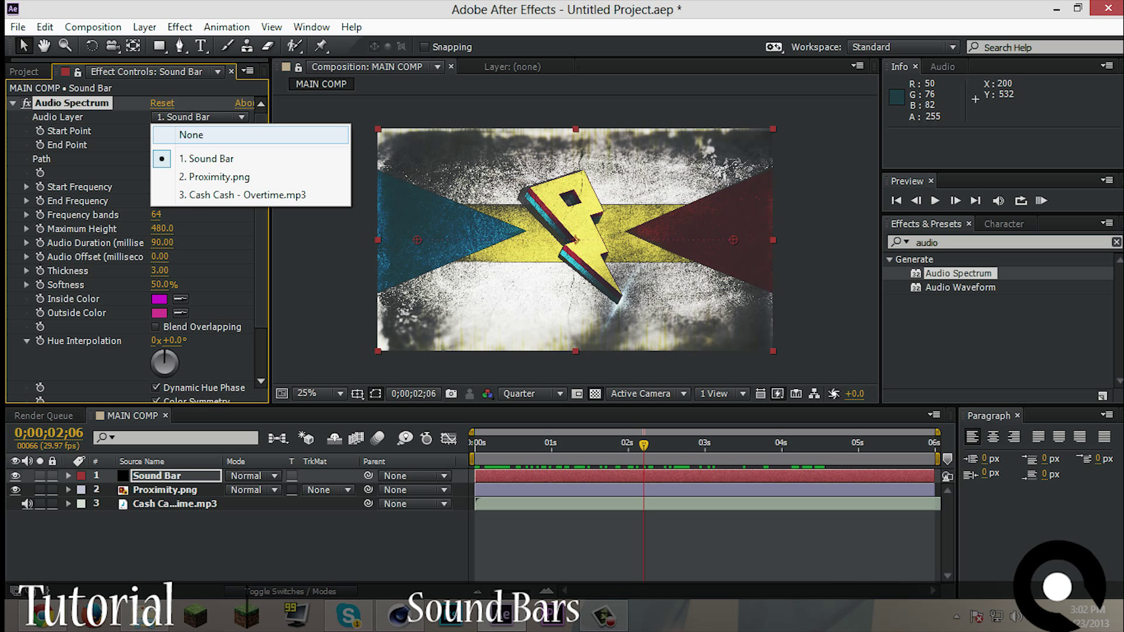
left_click(243, 195)
Stretch the spectrum across the full frame width, placing its Start Point at -4, 536 and End Point at 1916, 540.
left_click_drag(416, 238, 377, 239)
left_click_drag(734, 240, 772, 240)
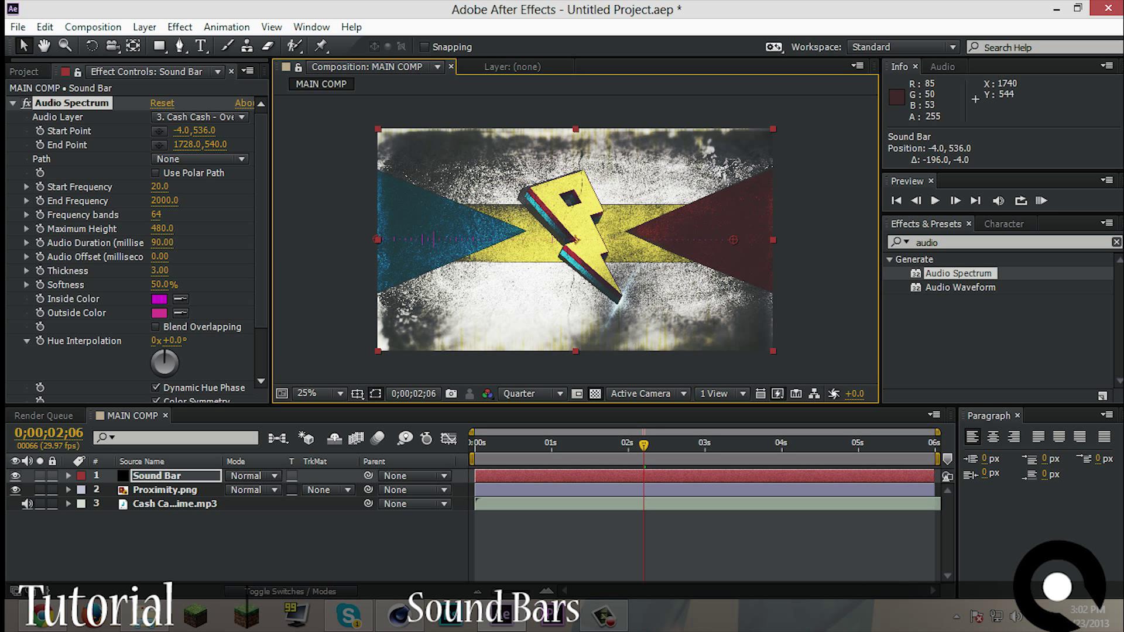
Set the Audio Spectrum's Inside Color to cyan 00FFFC.
left_click(159, 299)
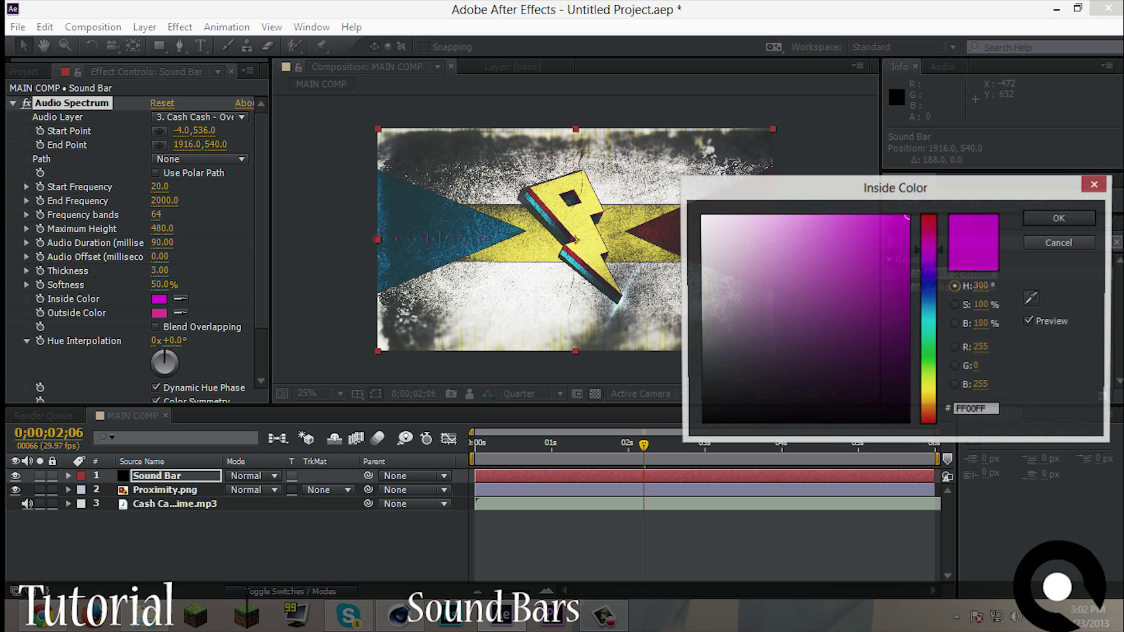
left_click(703, 217)
left_click(1059, 217)
mouse_move(702, 217)
left_mouse_down()
mouse_move(702, 420)
mouse_move(909, 325)
left_mouse_up()
left_click(701, 386)
left_click(930, 285)
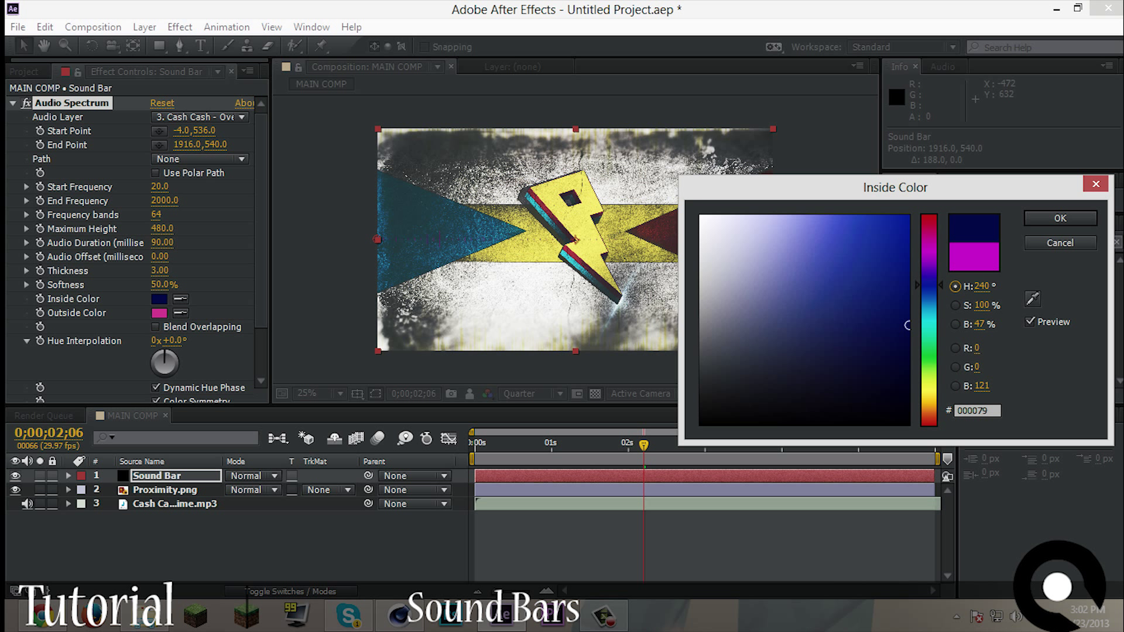
left_click(930, 320)
left_click(909, 215)
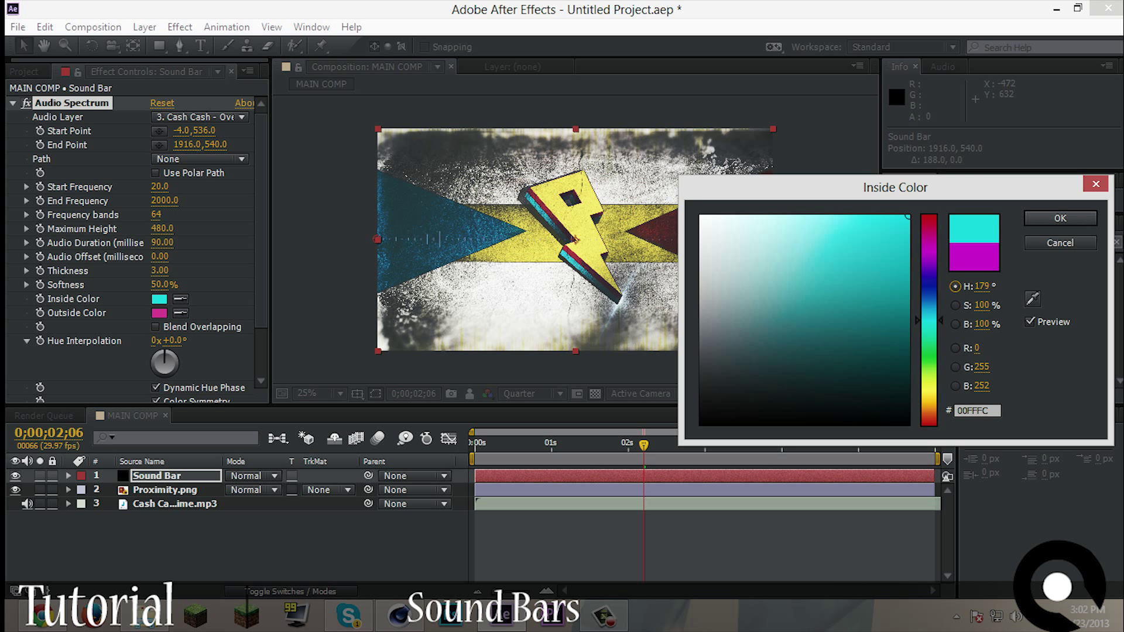
left_click(909, 326)
left_click(1060, 219)
Set the Audio Spectrum's Outside Color to red FA0000.
left_click(159, 313)
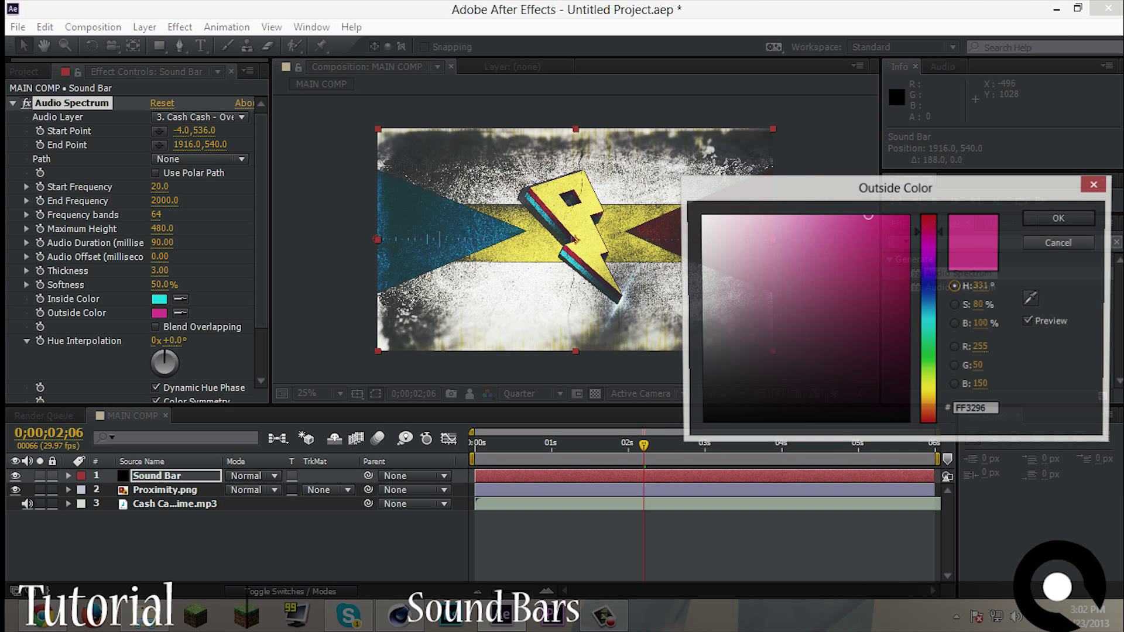
key("Return")
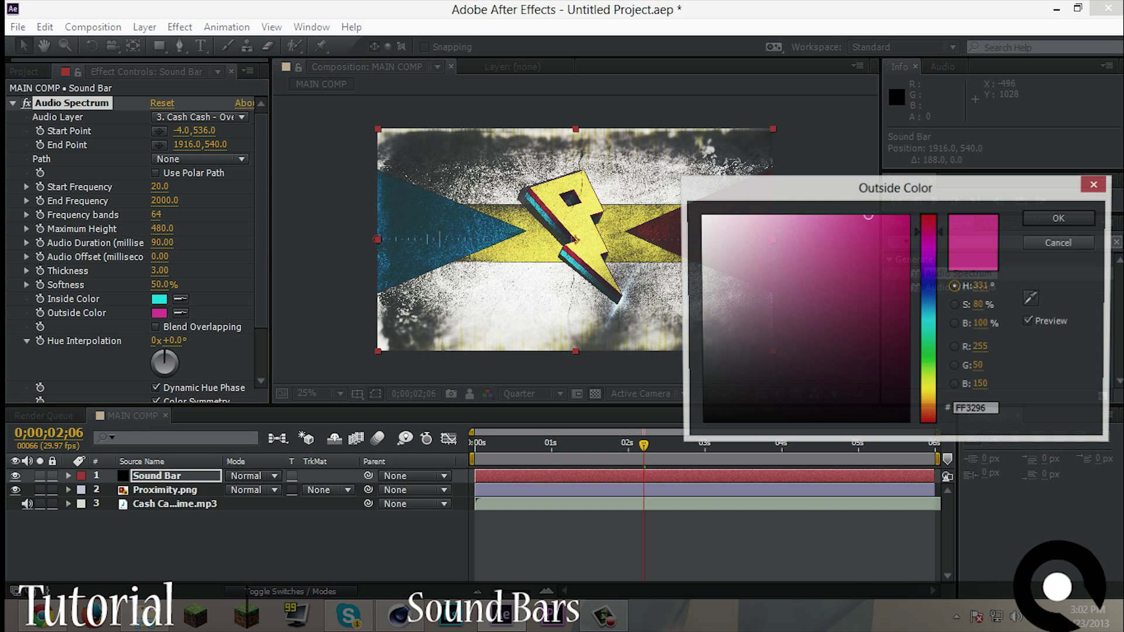
key("Return")
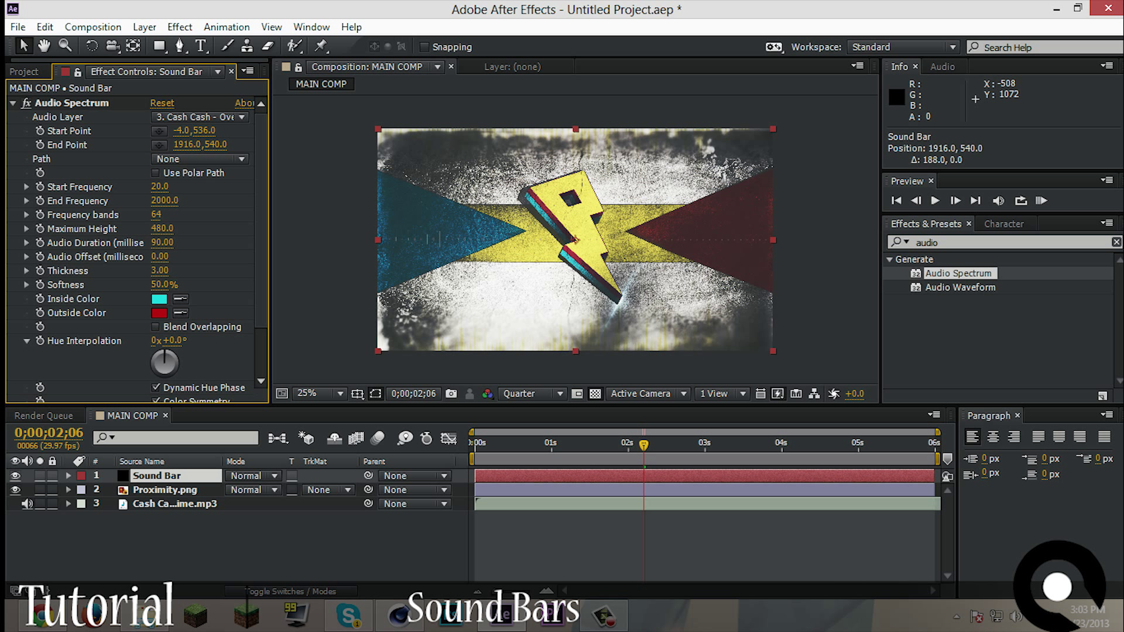
Raise the Audio Spectrum's Maximum Height to 4880 and change its Outside Color to black.
left_click_drag(162, 229, 182, 229)
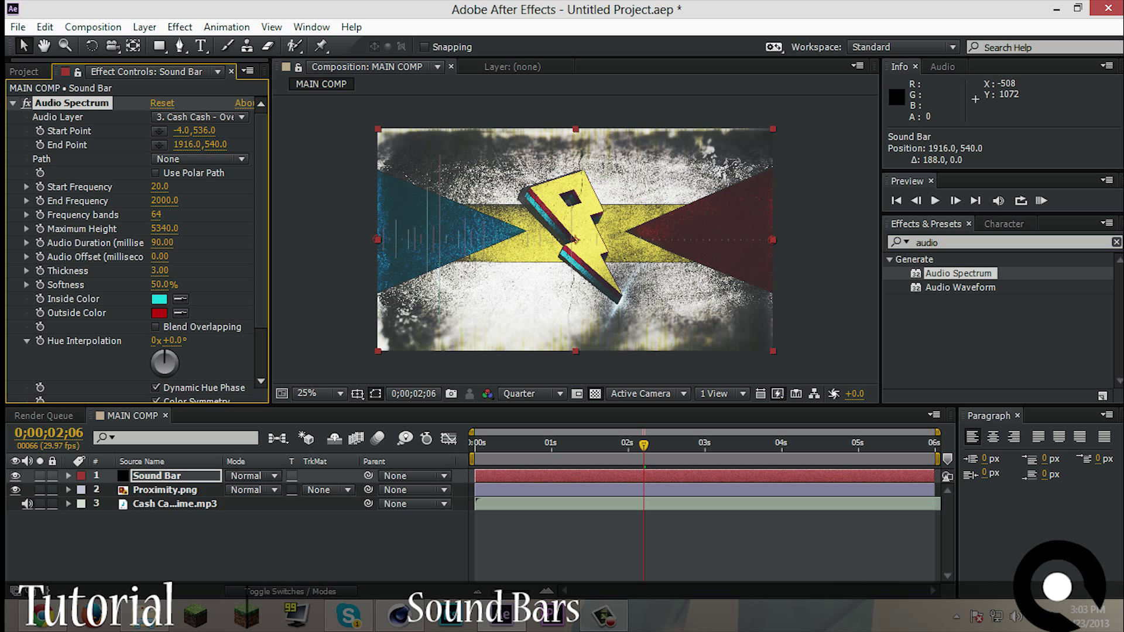
left_click_drag(563, 228, 525, 229)
left_click(160, 313)
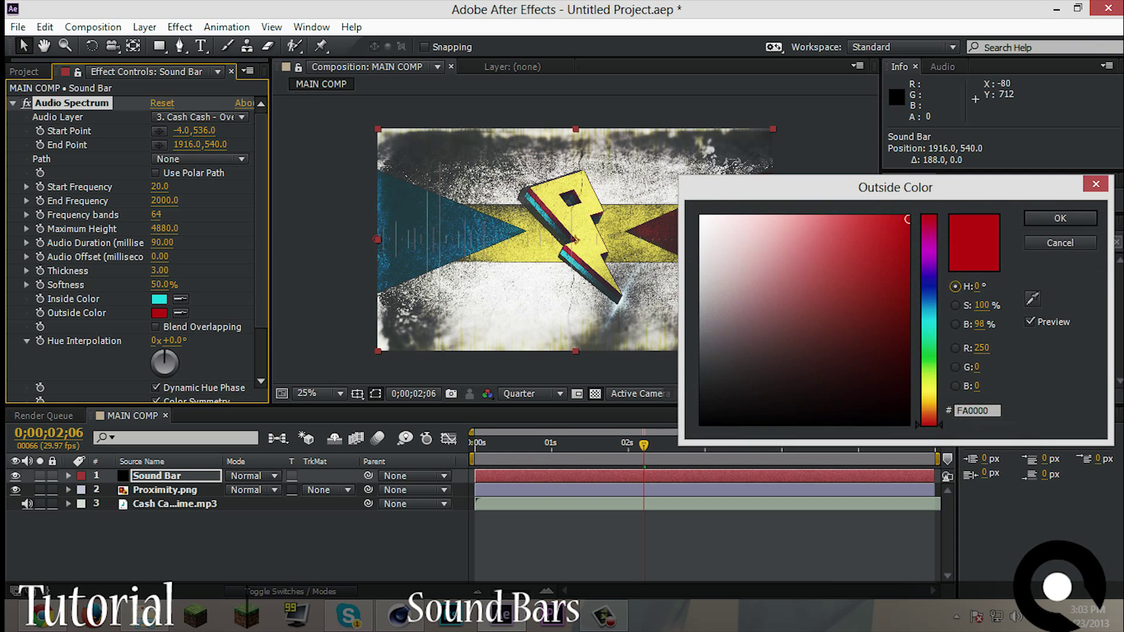
left_click_drag(748, 250, 700, 424)
left_click(1060, 219)
Change the Audio Spectrum's Inside Color to white FFFFFF.
left_click(159, 314)
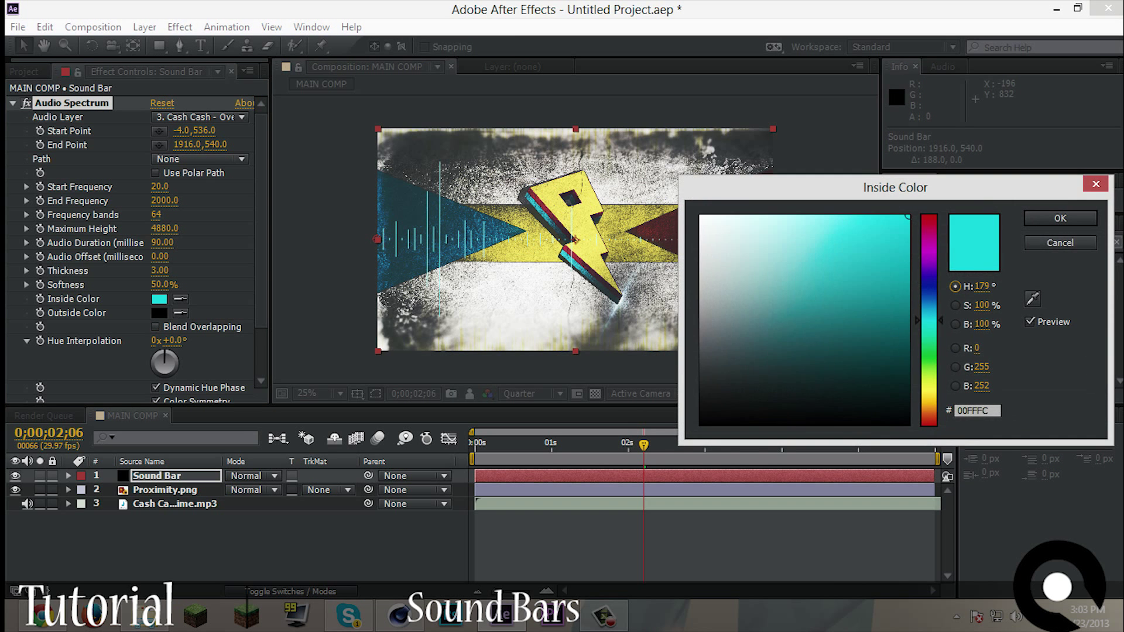
left_click(700, 216)
left_click(1061, 218)
left_click(159, 298)
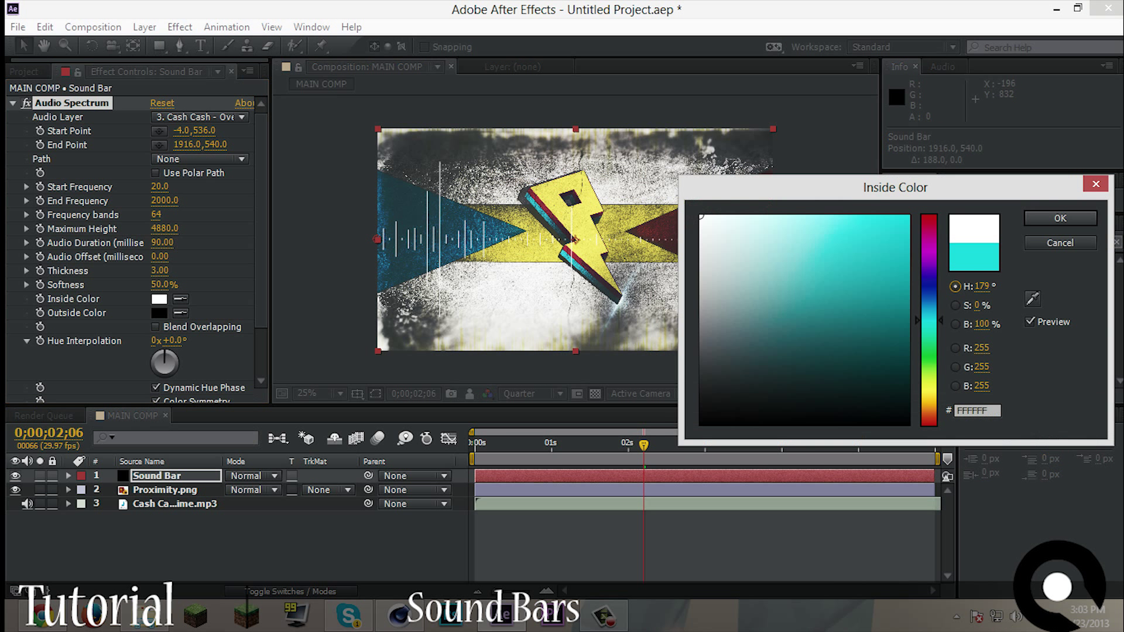
left_click(1060, 218)
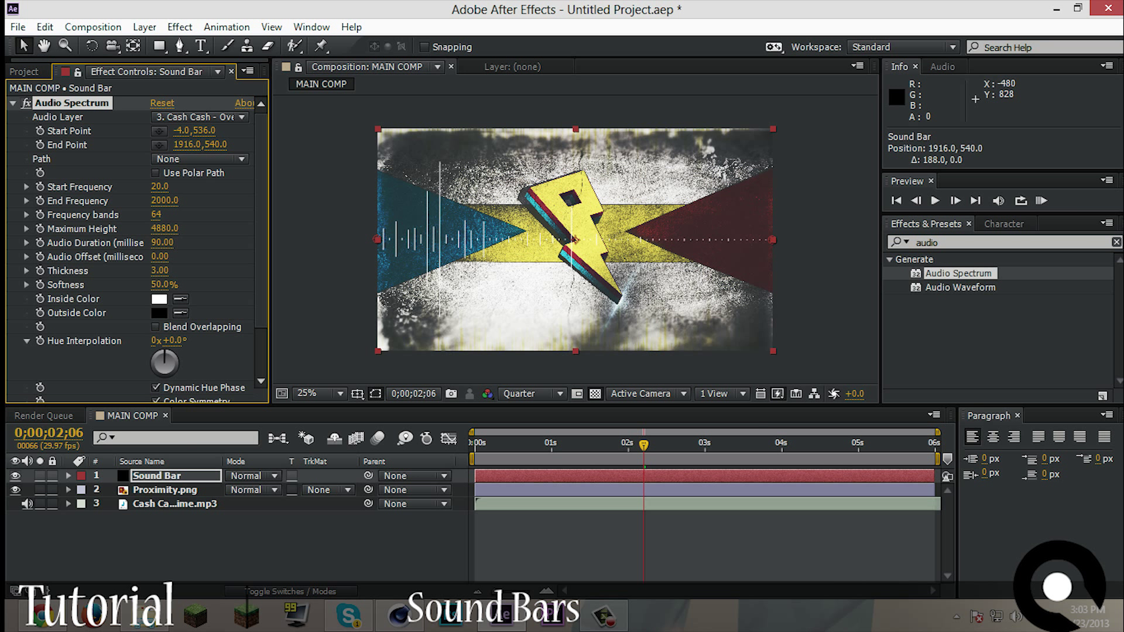
Increase the spectrum bars' Thickness to 8.40 and set their Inside Color to black.
left_click_drag(167, 271, 192, 271)
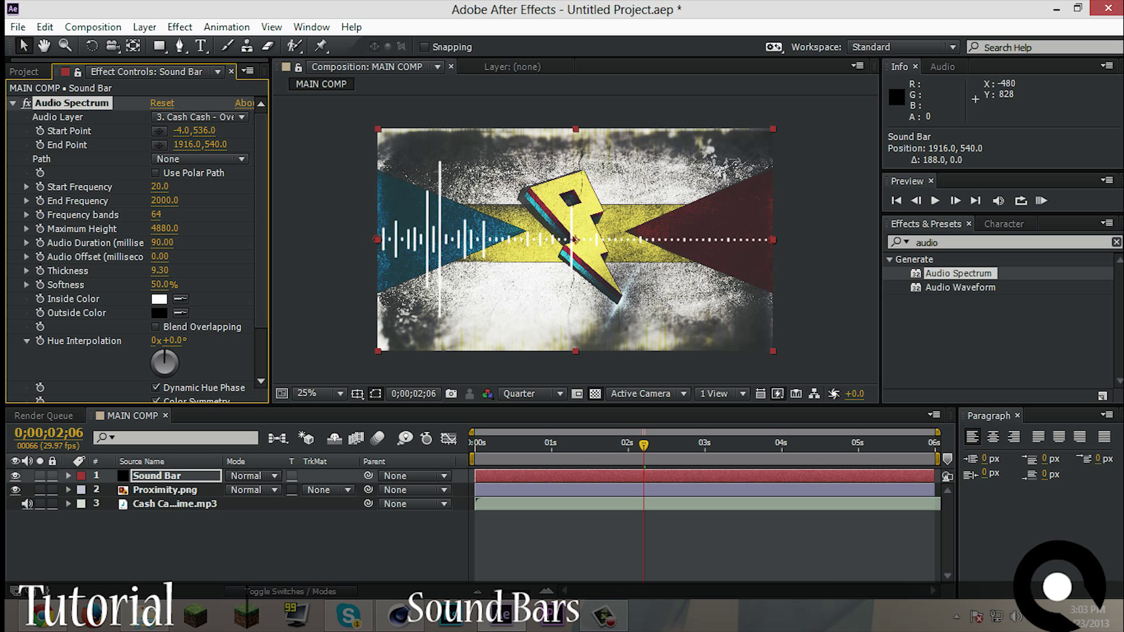
left_click_drag(196, 271, 190, 271)
left_click(159, 299)
mouse_move(702, 281)
left_mouse_down()
mouse_move(701, 424)
mouse_move(701, 374)
left_mouse_up()
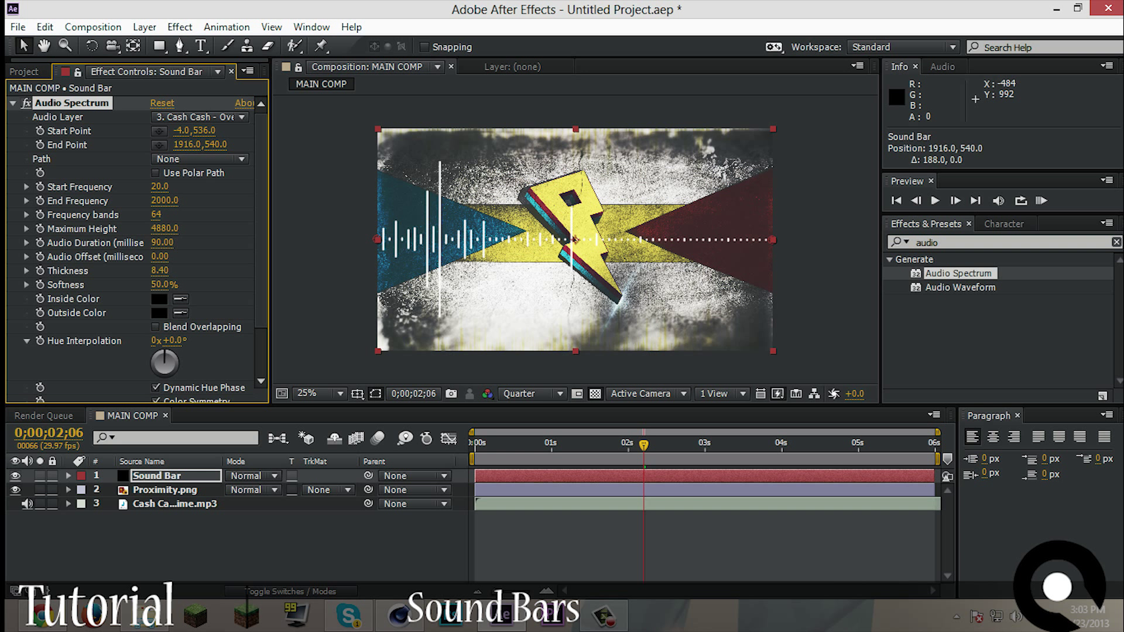
Preview the bars along the timeline, try shifting the Sound Bar layer to 2040, 540, and undo the move.
left_click_drag(644, 445, 562, 445)
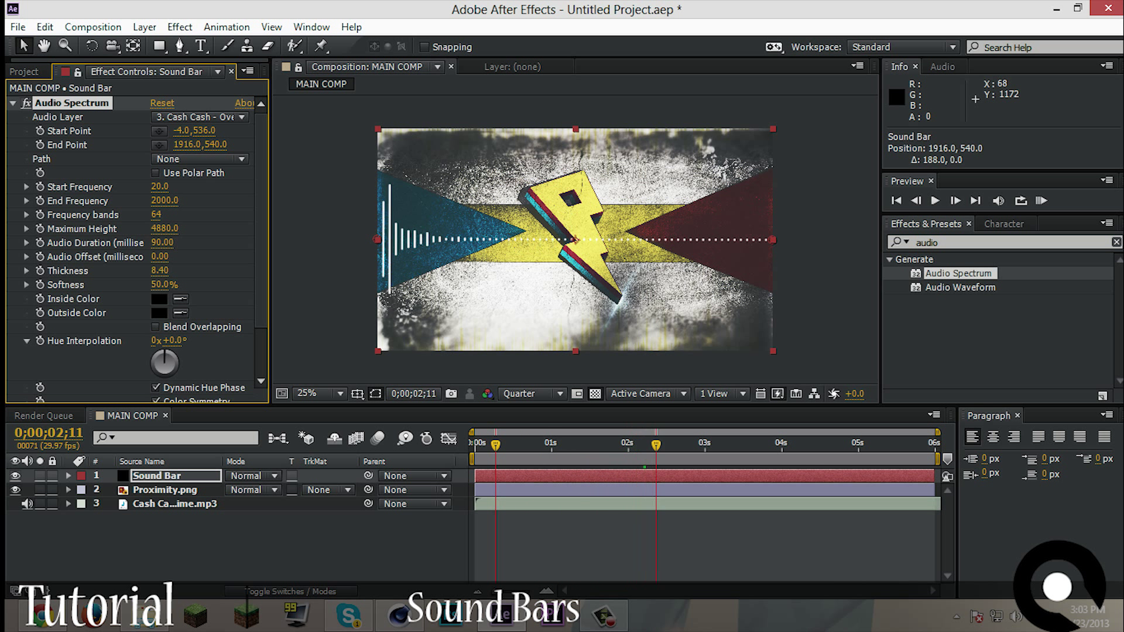
left_click_drag(738, 445, 734, 445)
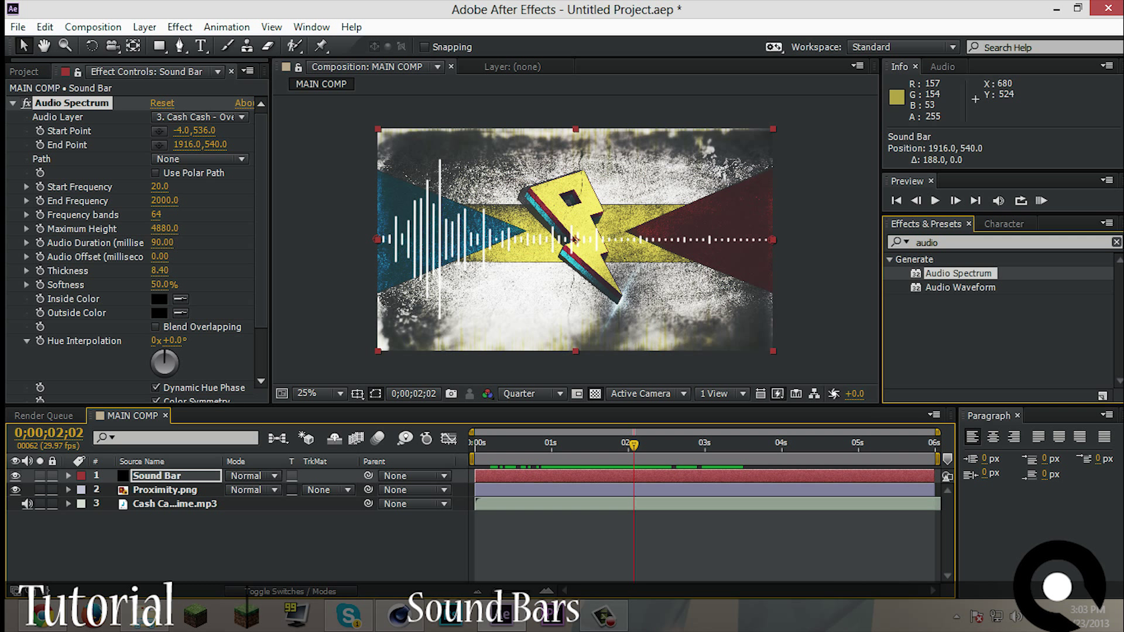
left_click_drag(398, 262, 620, 261)
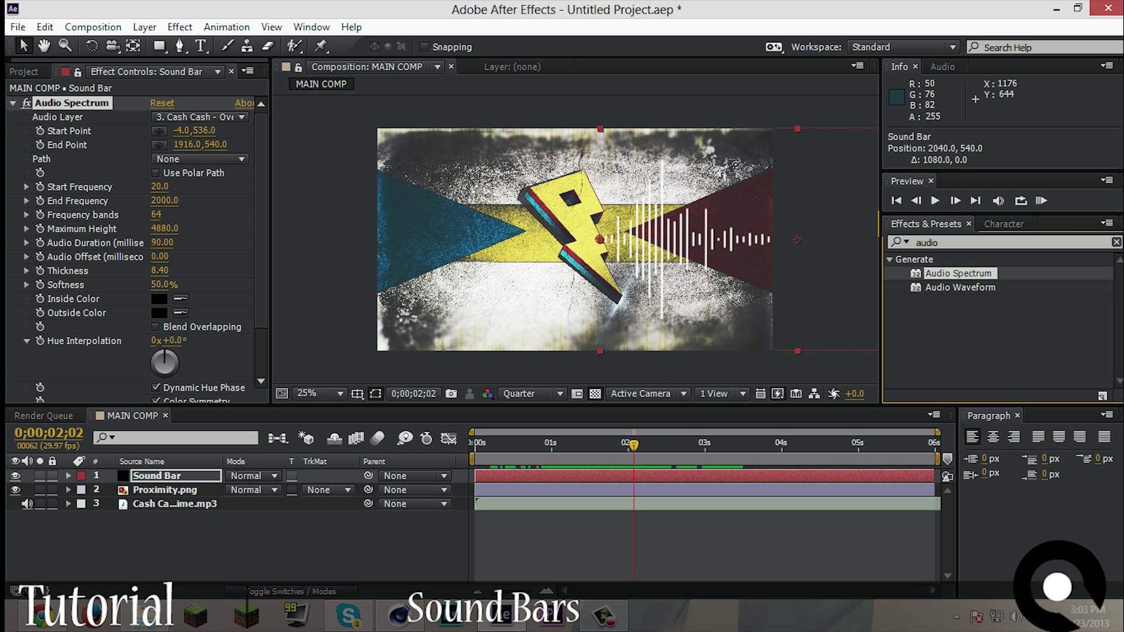
key("ctrl+z")
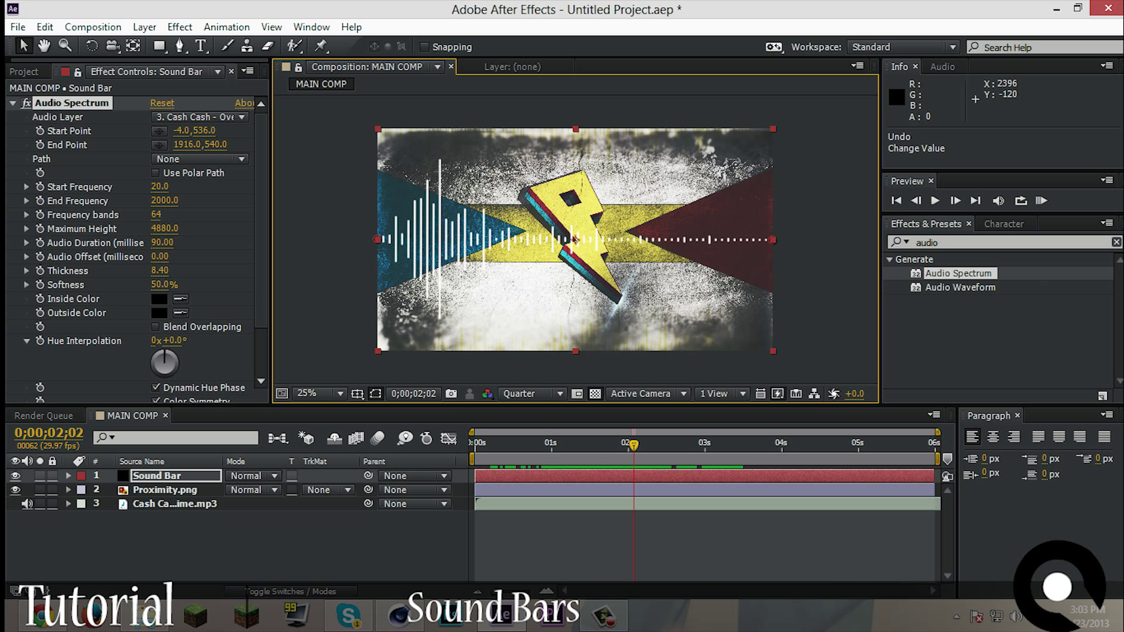
Find the Polar Coordinates effect and apply it to the Sound Bar layer.
left_click(922, 242)
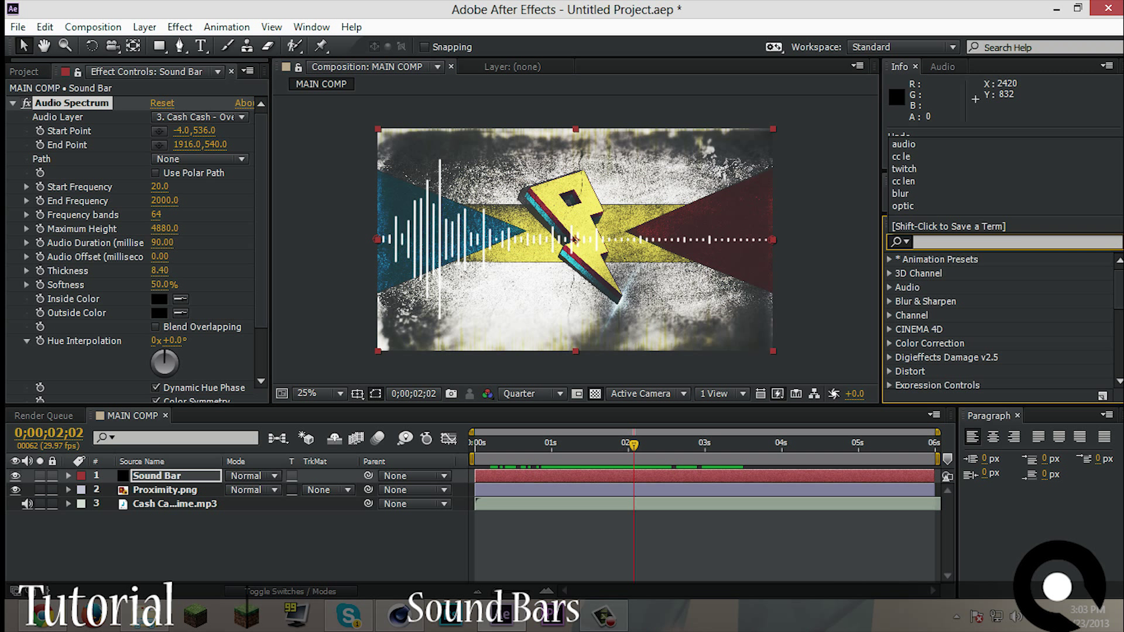
type("p")
key("BackSpace")
type("polar")
left_click_drag(961, 274, 160, 476)
left_click_drag(226, 445, 163, 476)
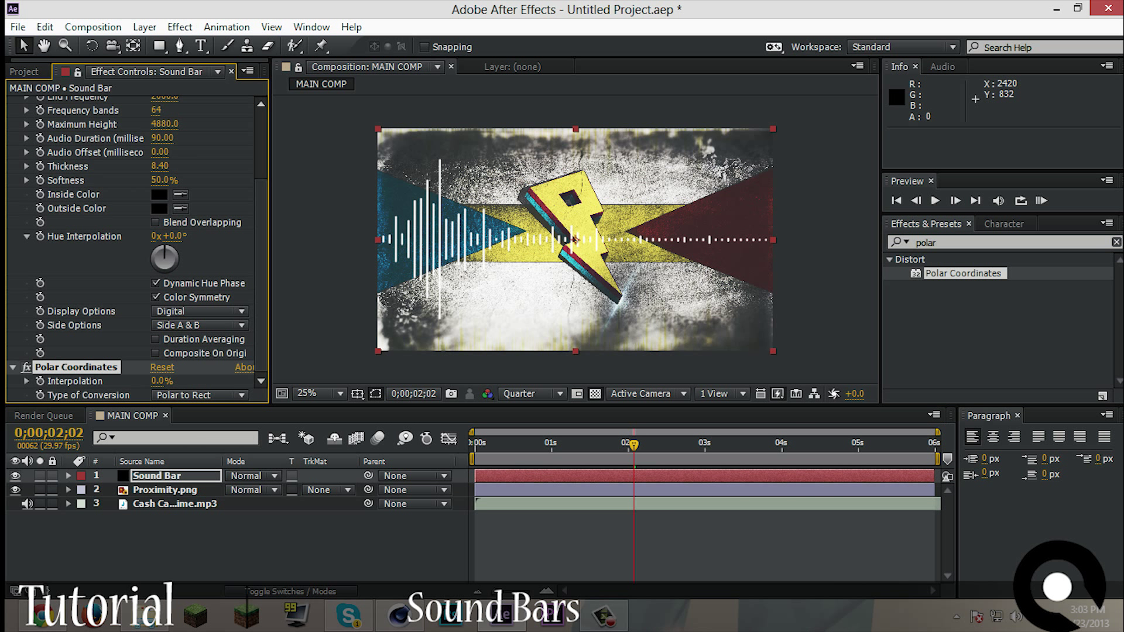
Set Polar Coordinates to Rect to Polar with 100% Interpolation and preview the circular spectrum along the timeline.
mouse_move(159, 381)
left_mouse_down()
mouse_move(219, 381)
mouse_move(163, 380)
left_mouse_up()
left_click(199, 395)
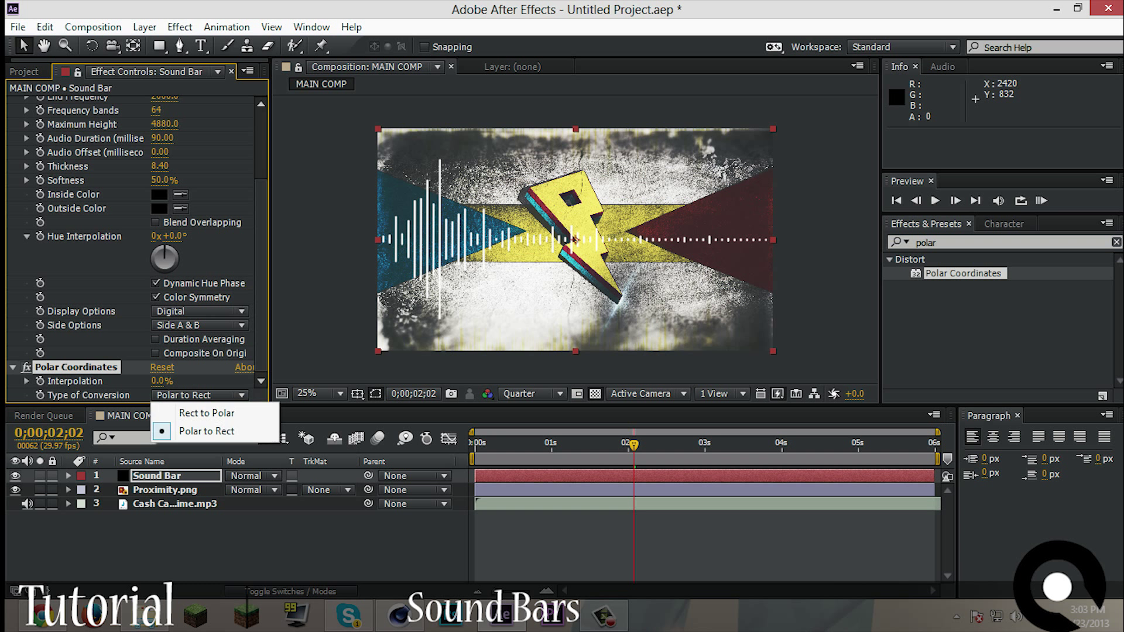
left_click(202, 412)
left_click_drag(158, 381, 217, 382)
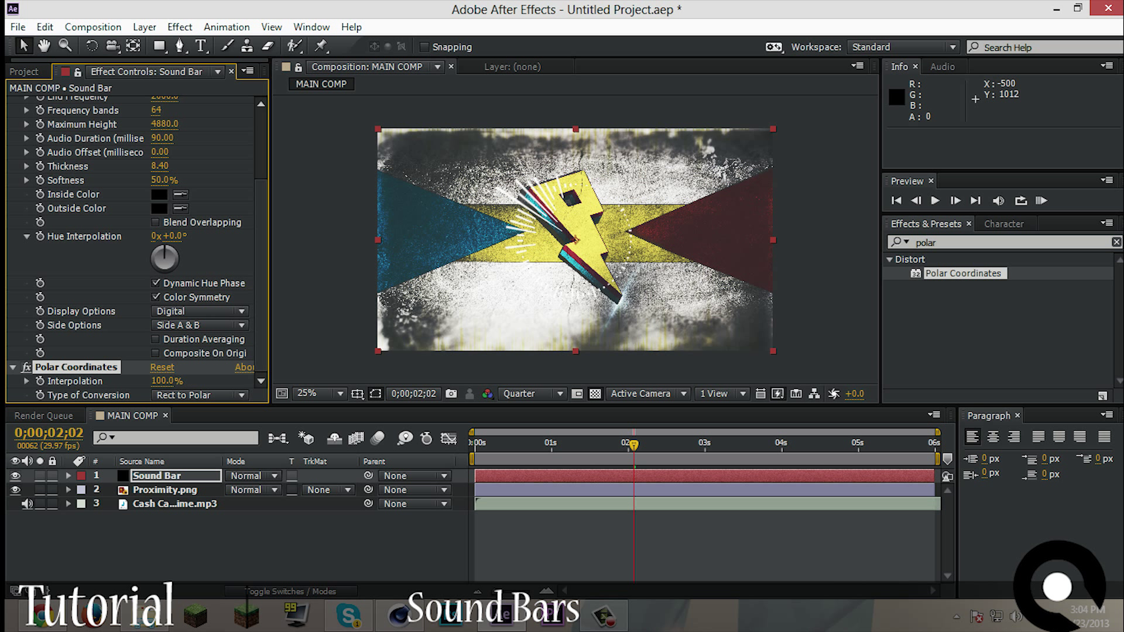
left_click_drag(634, 444, 689, 444)
left_click_drag(575, 444, 701, 393)
Adjust the Audio Spectrum's Inside Color and Outside Color to very dark, near-black shades.
left_click(159, 208)
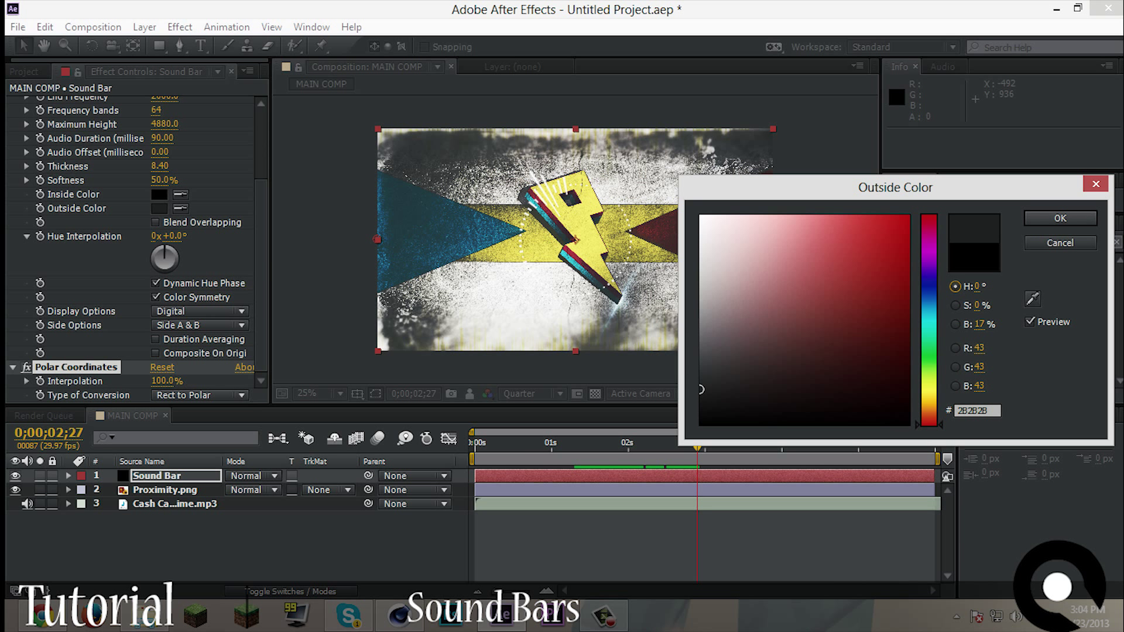
left_click(1060, 218)
left_click(159, 194)
left_click_drag(702, 410, 785, 405)
left_click(1059, 218)
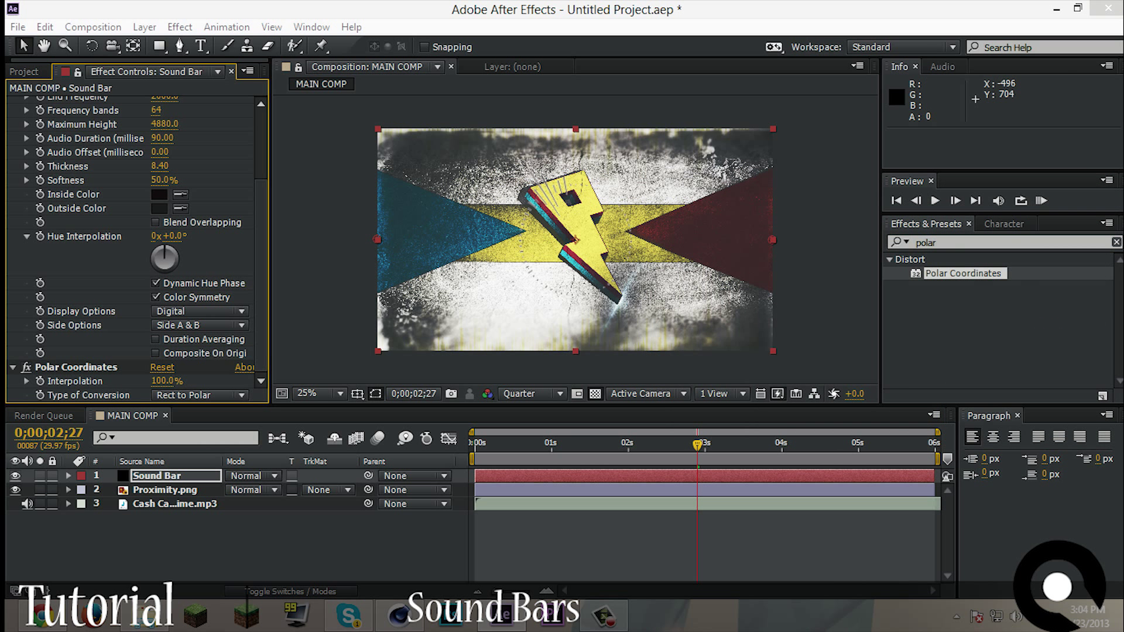
left_click(159, 208)
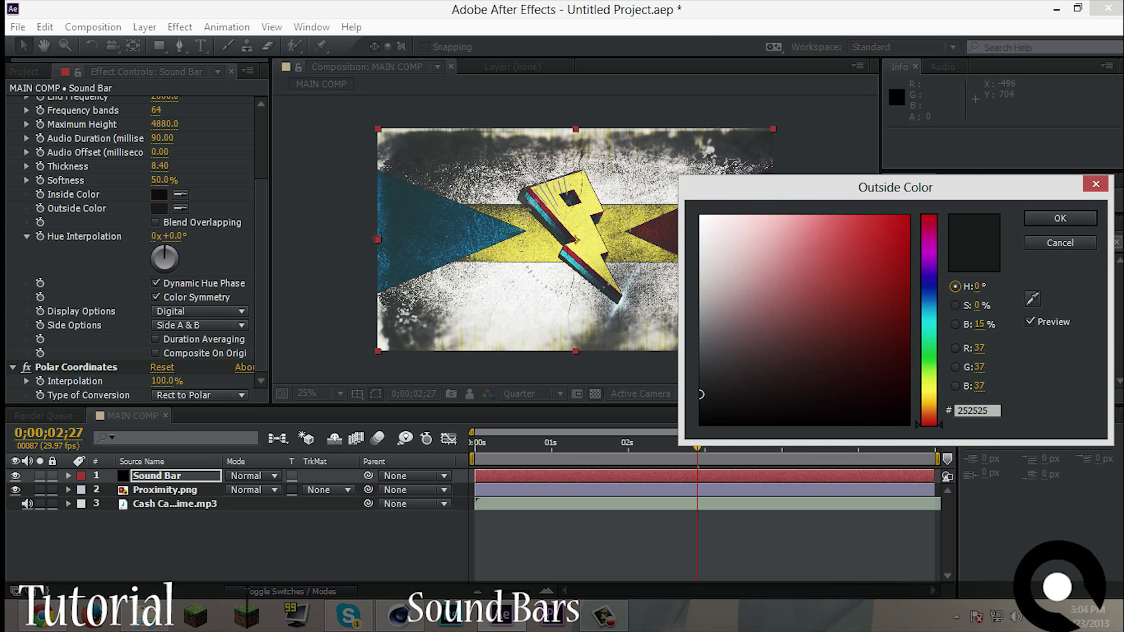
key("Return")
key("Return")
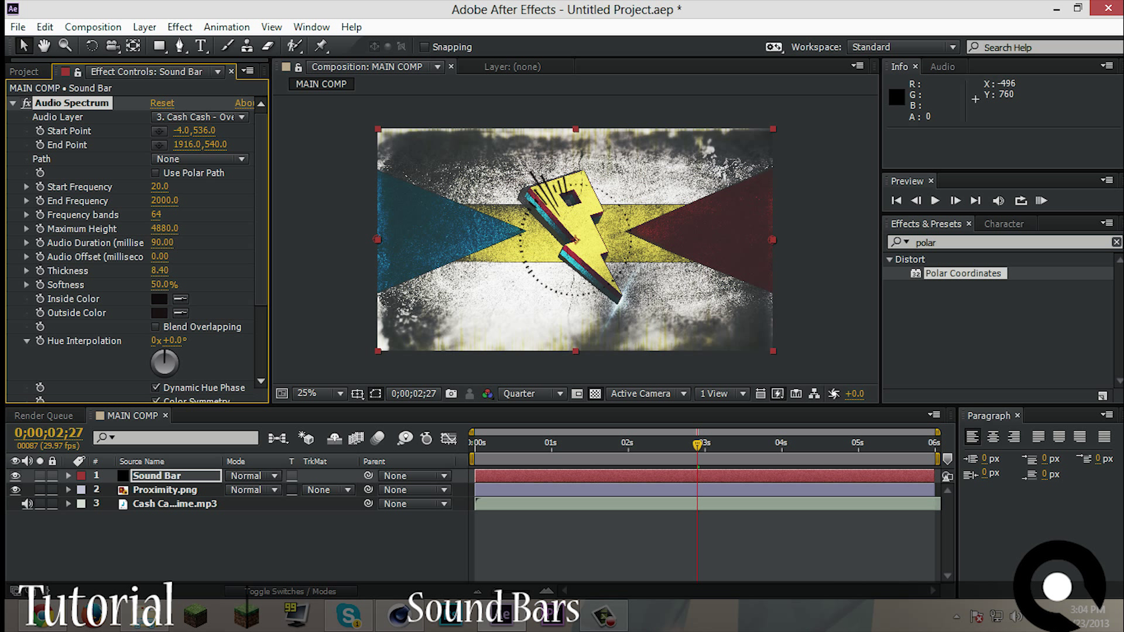
Scale the Sound Bar layer up to 151%.
key("s")
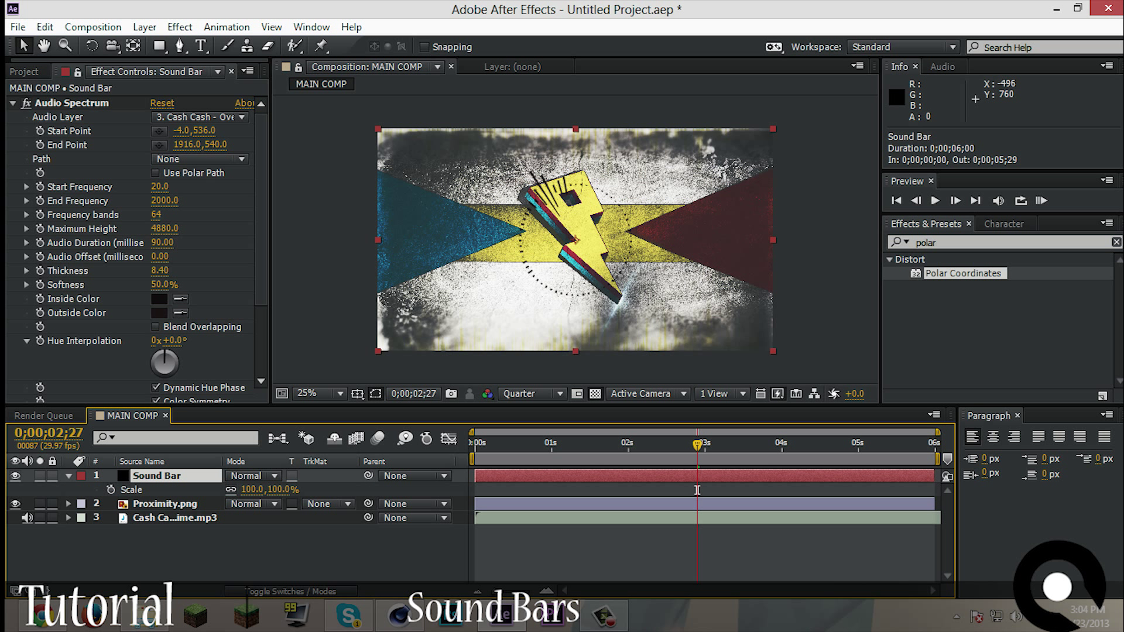
left_click_drag(252, 490, 297, 490)
left_click_drag(251, 491, 281, 490)
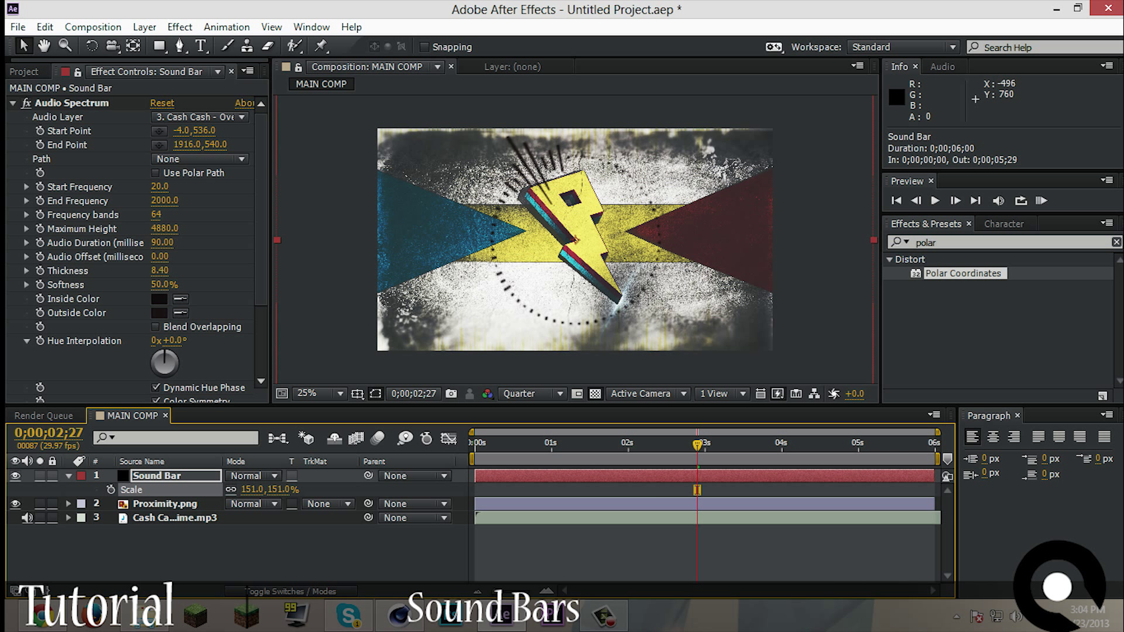
Preview the enlarged circular spectrum against the logo at frames around 0;00;02;10.
left_click(660, 444)
key("Page_Down")
key("Page_Down")
key("Page_Down")
key("Page_Down")
key("Page_Down")
key("Page_Down")
key("Page_Down")
key("Page_Down")
key("Page_Down")
key("Page_Down")
key("Page_Down")
key("Page_Down")
key("Page_Down")
key("Page_Down")
key("Page_Down")
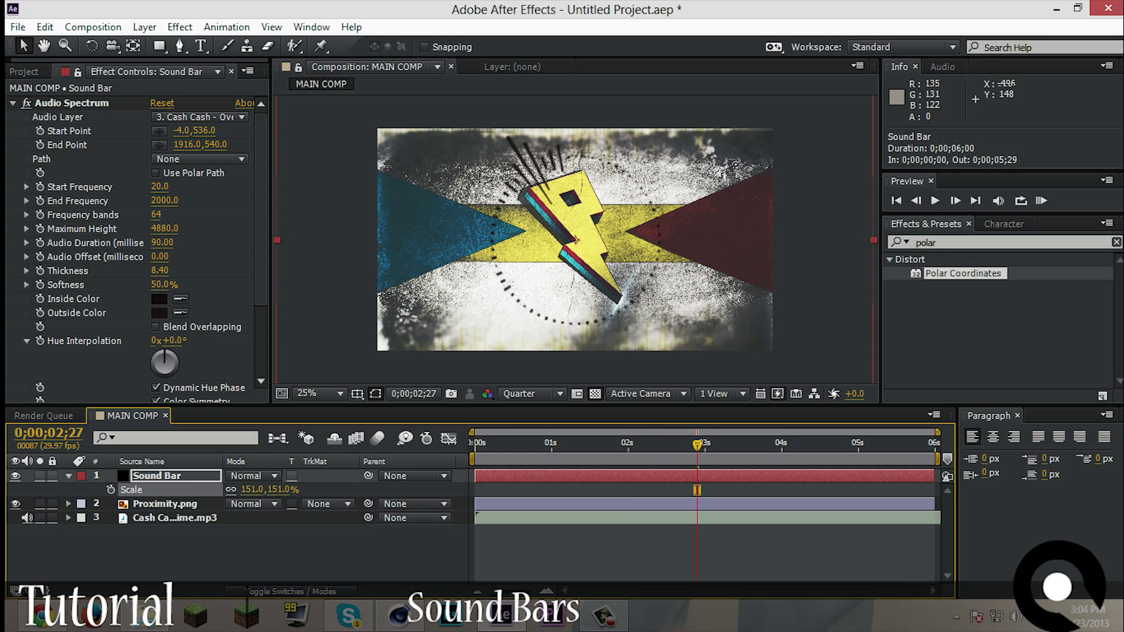
key("space")
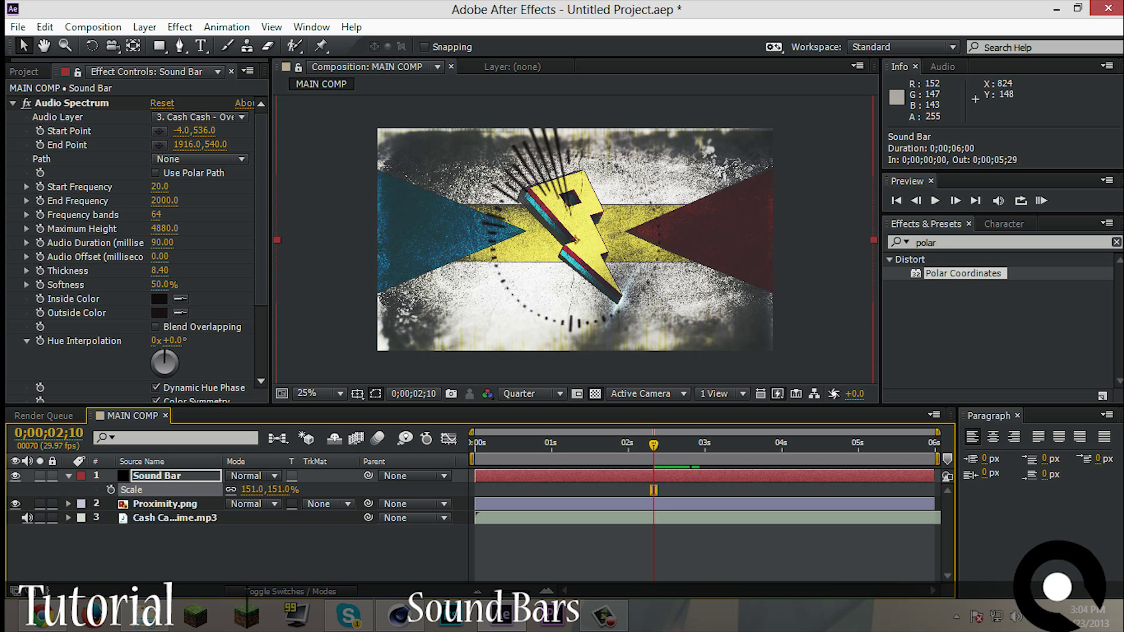
Set the Audio Spectrum's Side Options to Side B.
scroll(134, 234, "down", 4)
left_click(199, 325)
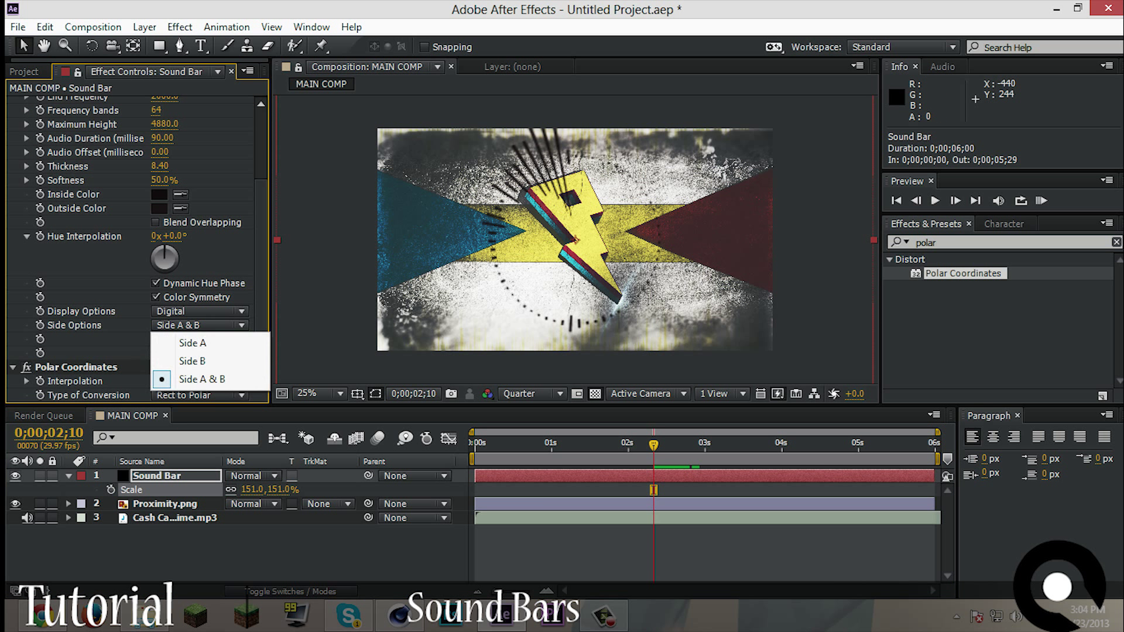
left_click(179, 358)
left_click(653, 490)
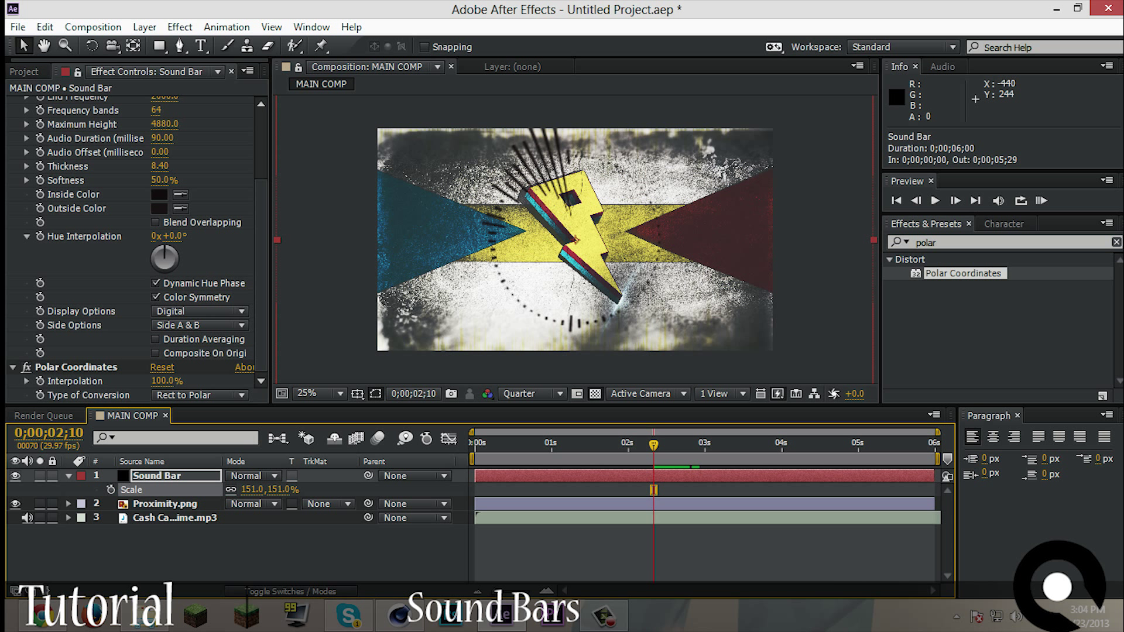
key("ctrl+shift+z")
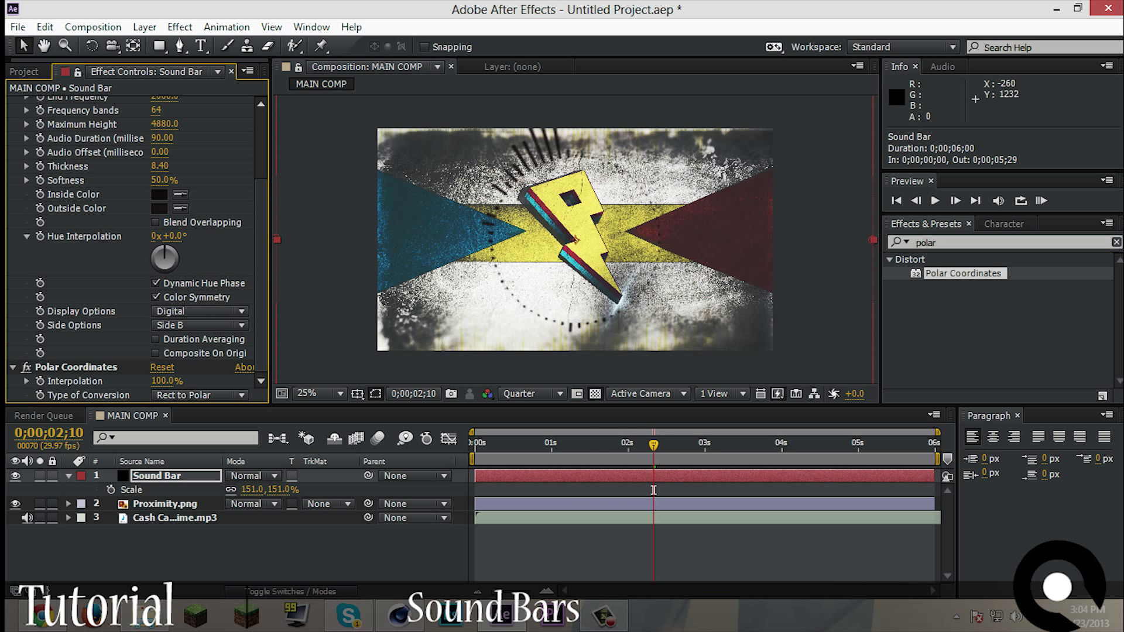
Set the Audio Spectrum's Start Frequency to 1, End Frequency to 2500, Frequency bands to 156 and Maximum Height to 8540.
left_click_drag(654, 445, 575, 445)
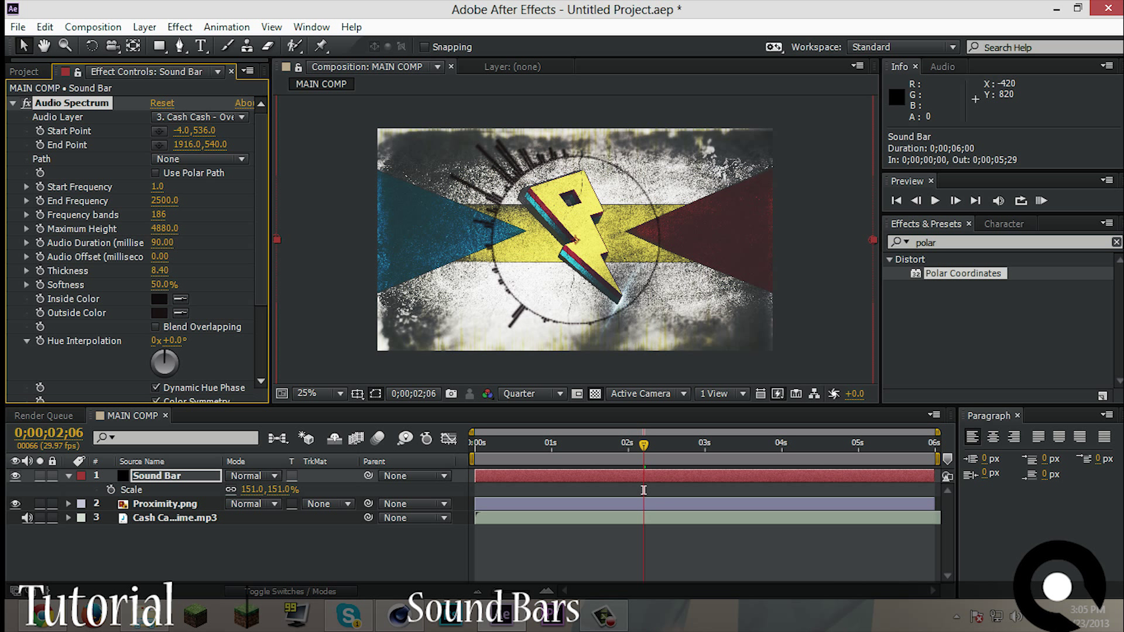
left_click_drag(291, 298, 267, 275)
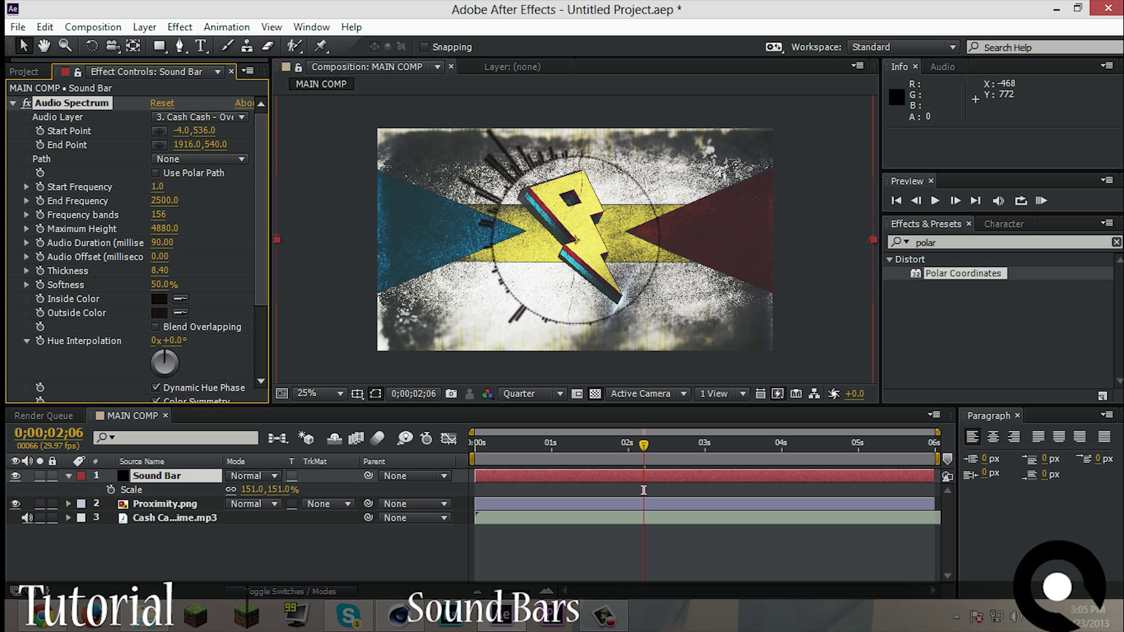
mouse_move(164, 229)
left_mouse_down()
mouse_move(528, 229)
mouse_move(6, 229)
left_mouse_up()
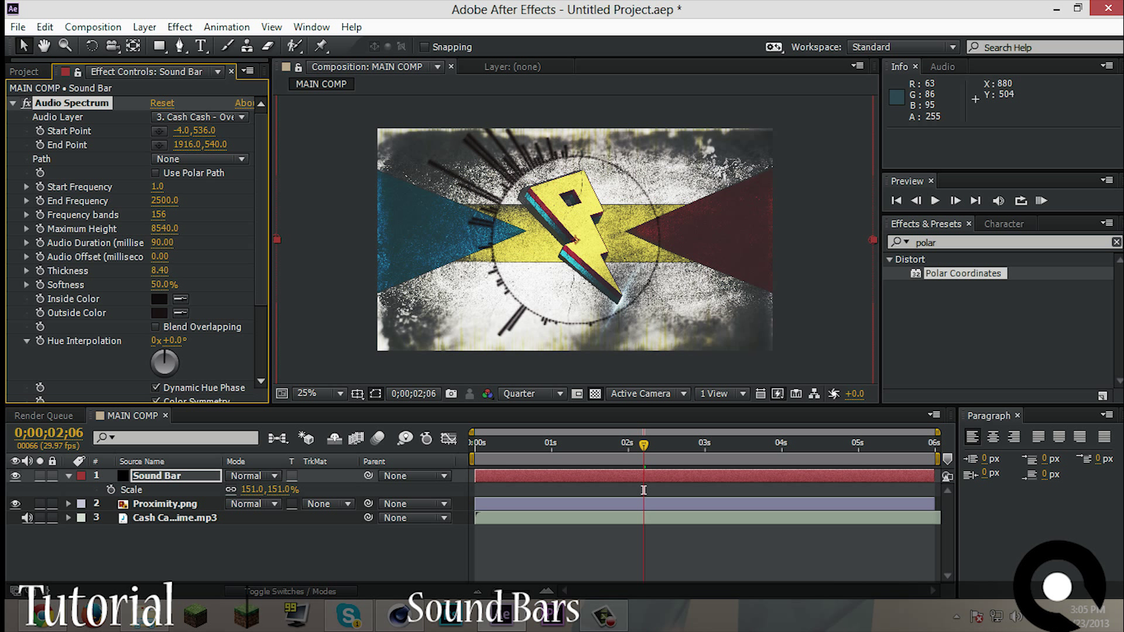
Set the Audio Spectrum's Maximum Height to 4300 and its Inside and Outside Colors to yellow, using FFE400 for the outside.
left_click_drag(159, 228, 152, 229)
left_click(160, 299)
mouse_move(786, 405)
left_mouse_down()
mouse_move(806, 284)
mouse_move(786, 404)
mouse_move(908, 216)
left_mouse_up()
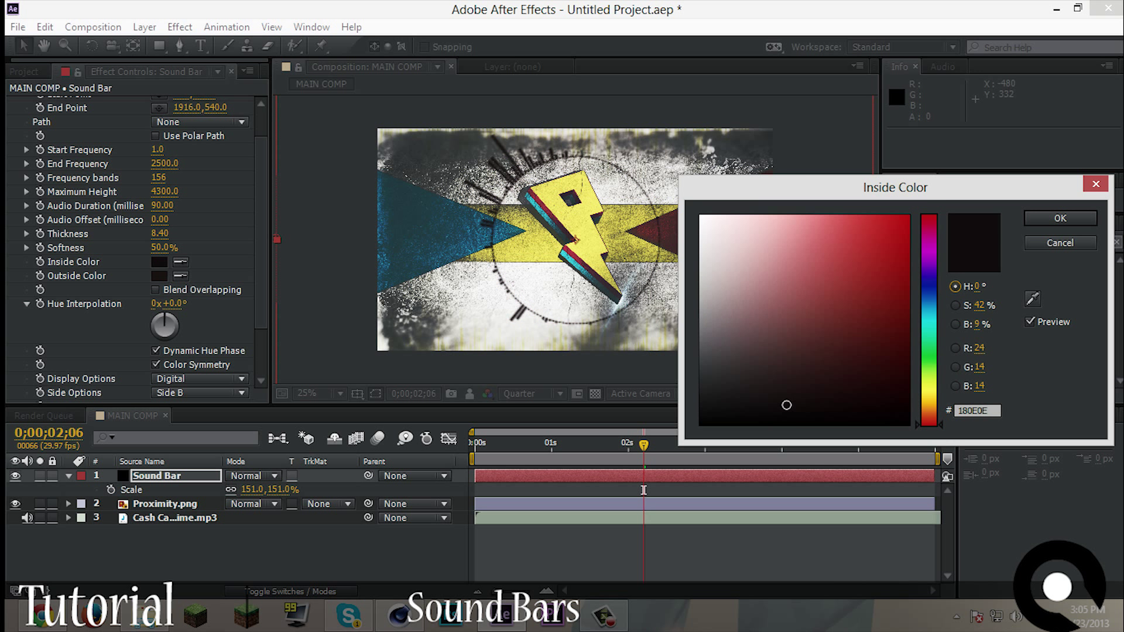
left_click_drag(929, 425, 930, 384)
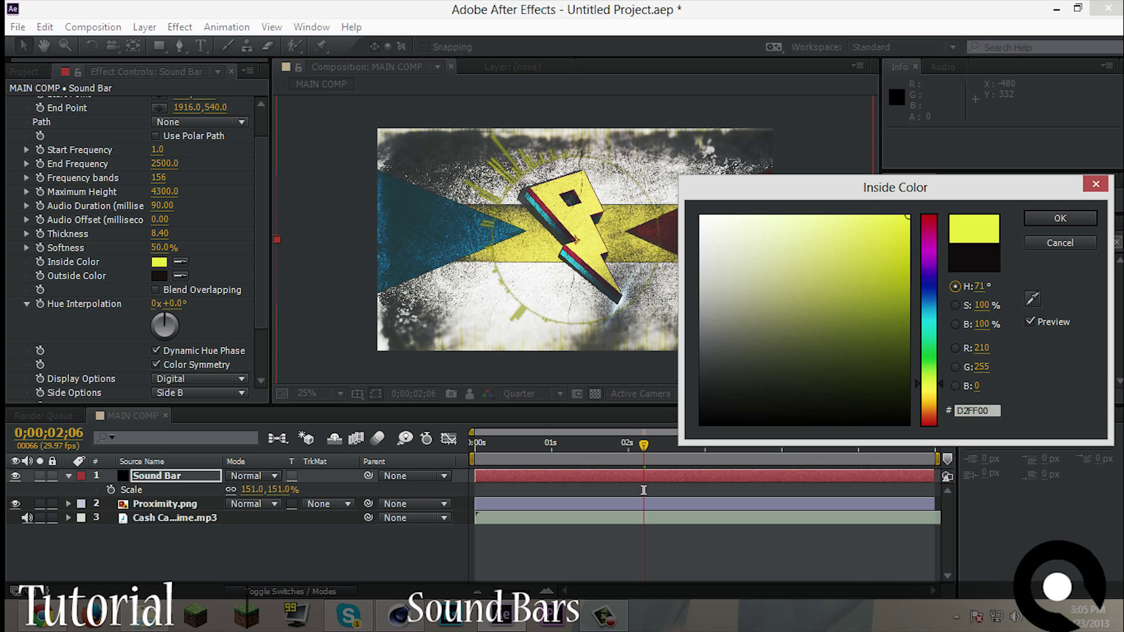
key("Return")
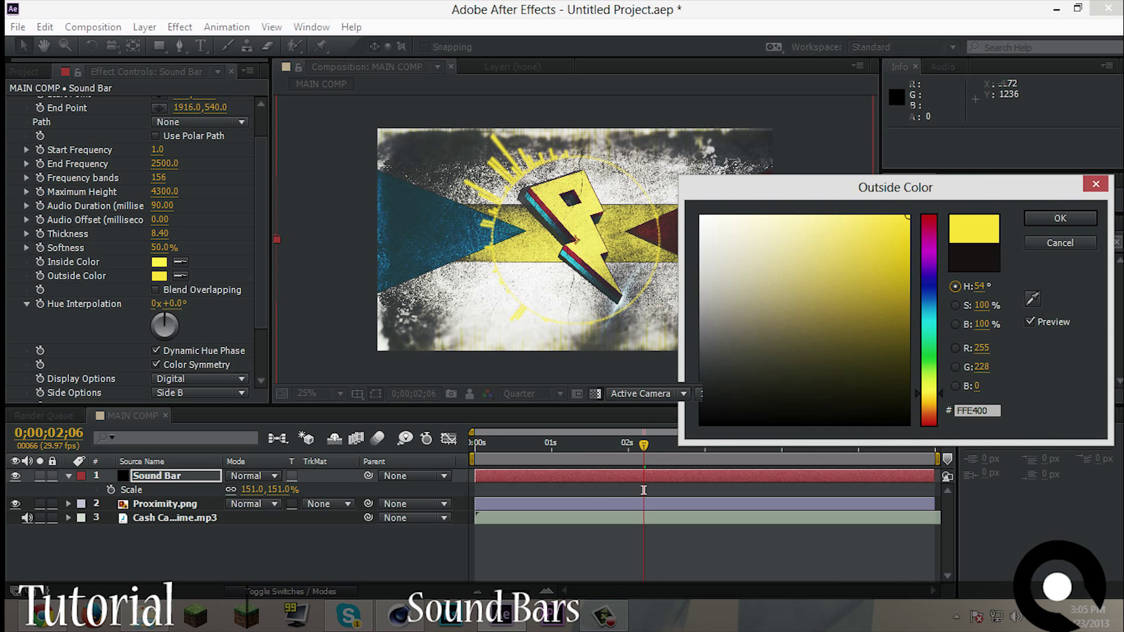
key("Return")
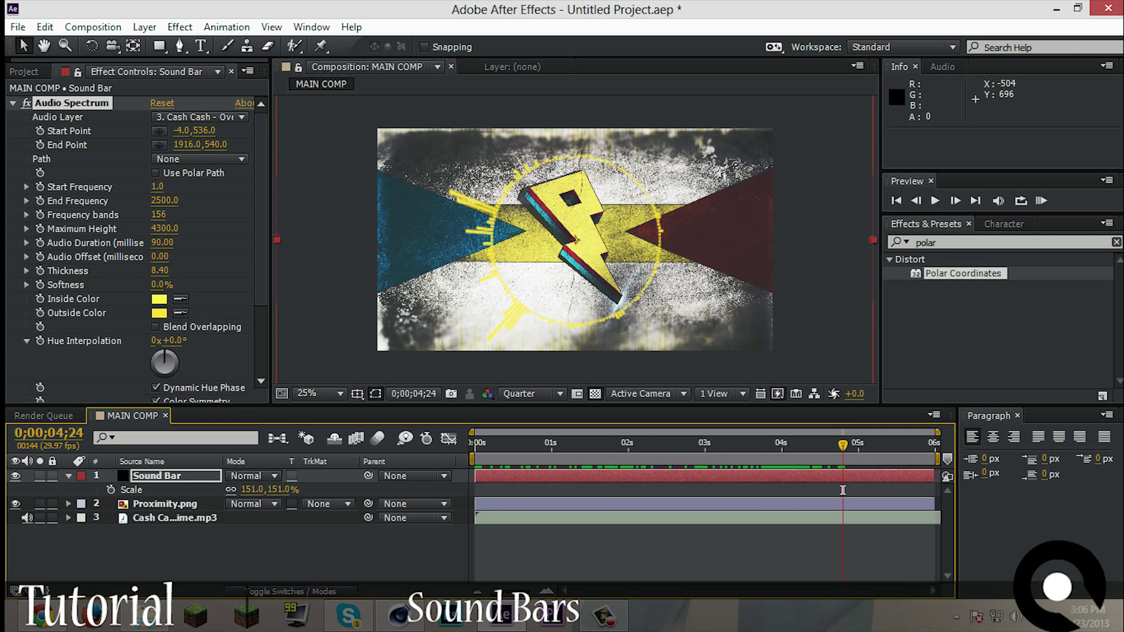
Undo the 100% Softness trial on the Audio Spectrum and scale the Sound Bar layer up to 164%.
key("period")
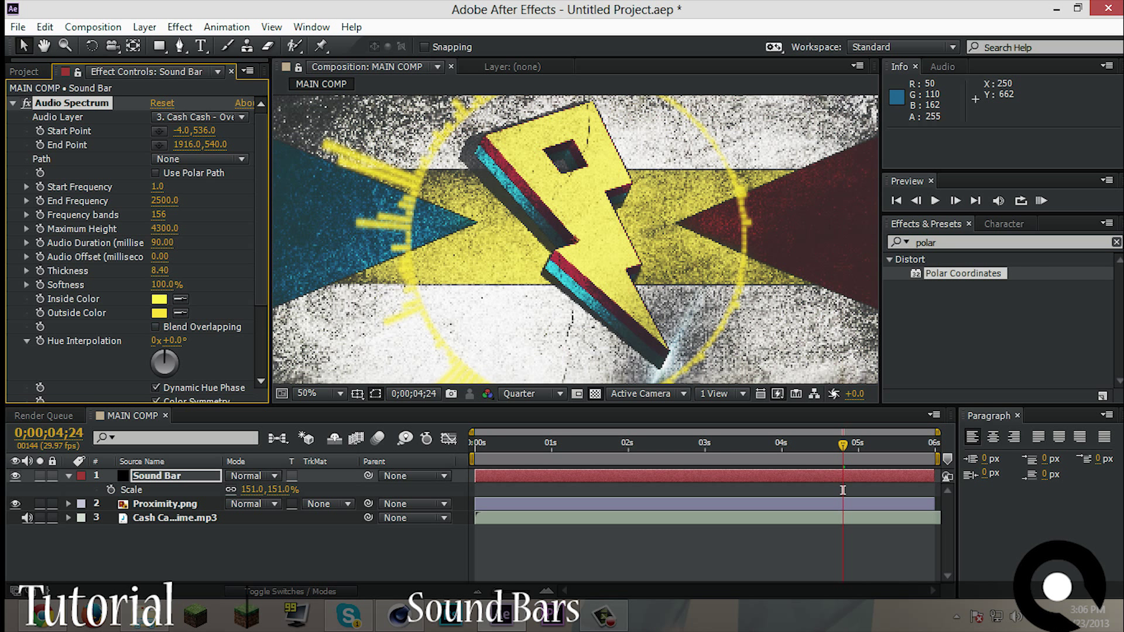
key("ctrl+z")
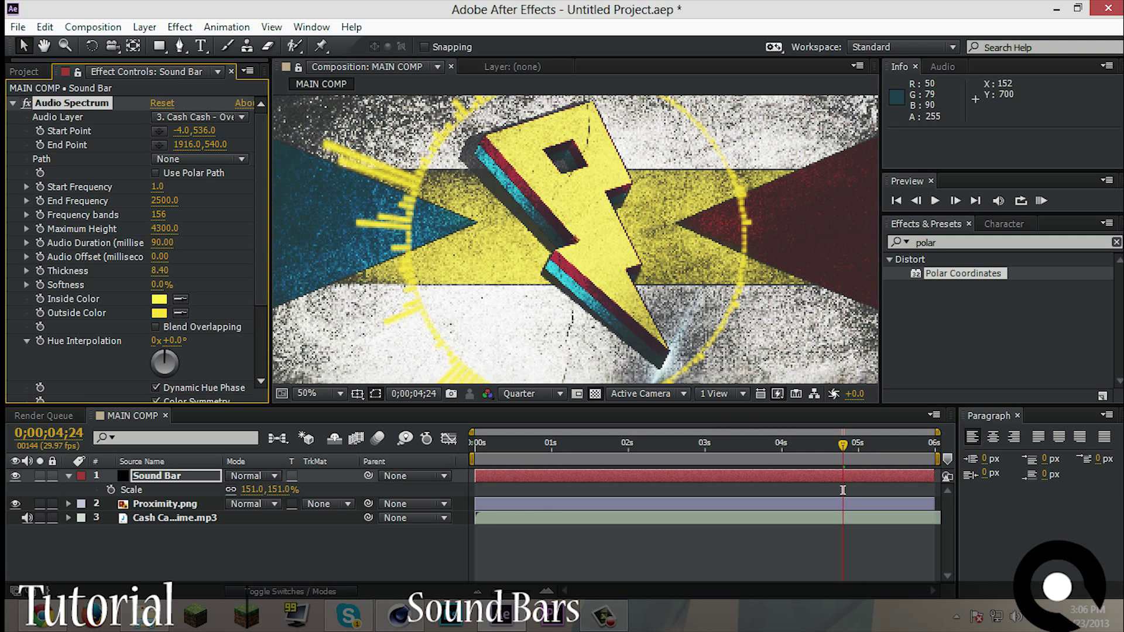
scroll(409, 273, "down", 2)
mouse_move(252, 490)
left_mouse_down()
mouse_move(189, 491)
mouse_move(328, 490)
mouse_move(237, 490)
mouse_move(291, 490)
mouse_move(255, 490)
left_mouse_up()
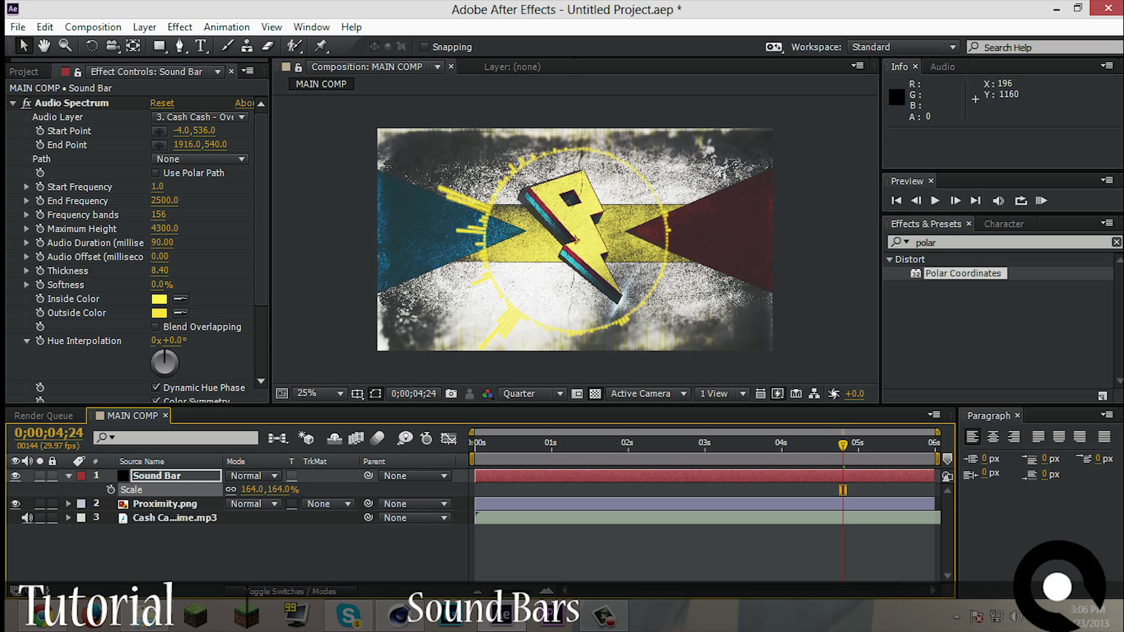
Try Side A and the Analog lines display on the Audio Spectrum, and return Side Options to Side B.
scroll(199, 304, "down", 4)
left_click(199, 325)
left_click(199, 344)
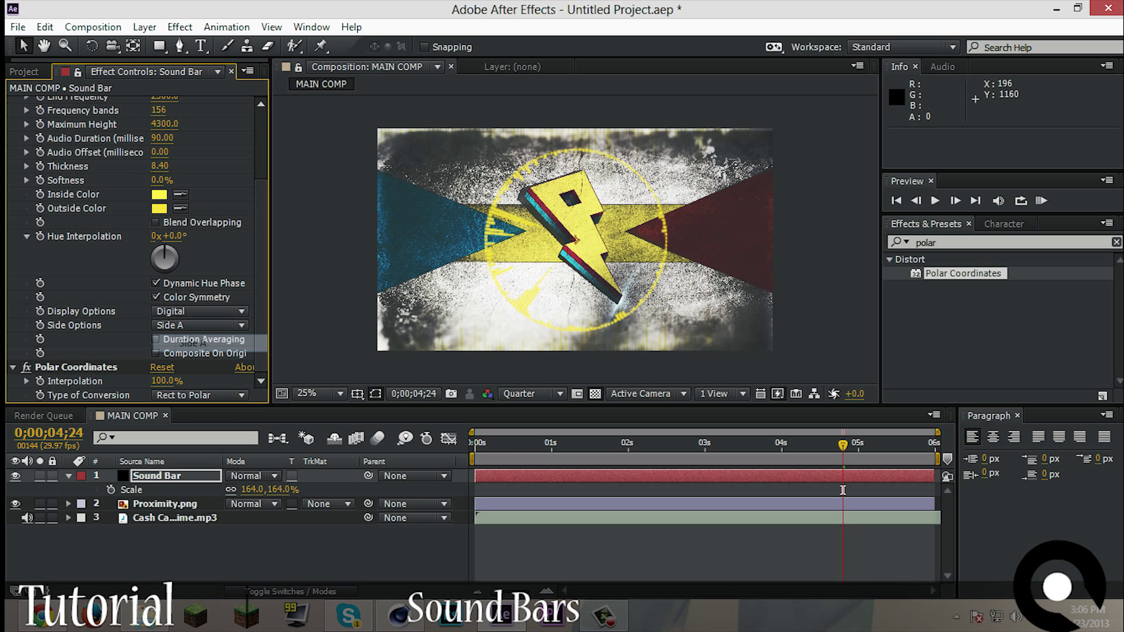
left_click(199, 311)
left_click(206, 347)
left_click(199, 326)
left_click(199, 362)
Compare the Analog lines and Analog dots display options on the Audio Spectrum and restore Digital.
left_click(199, 310)
left_click(206, 348)
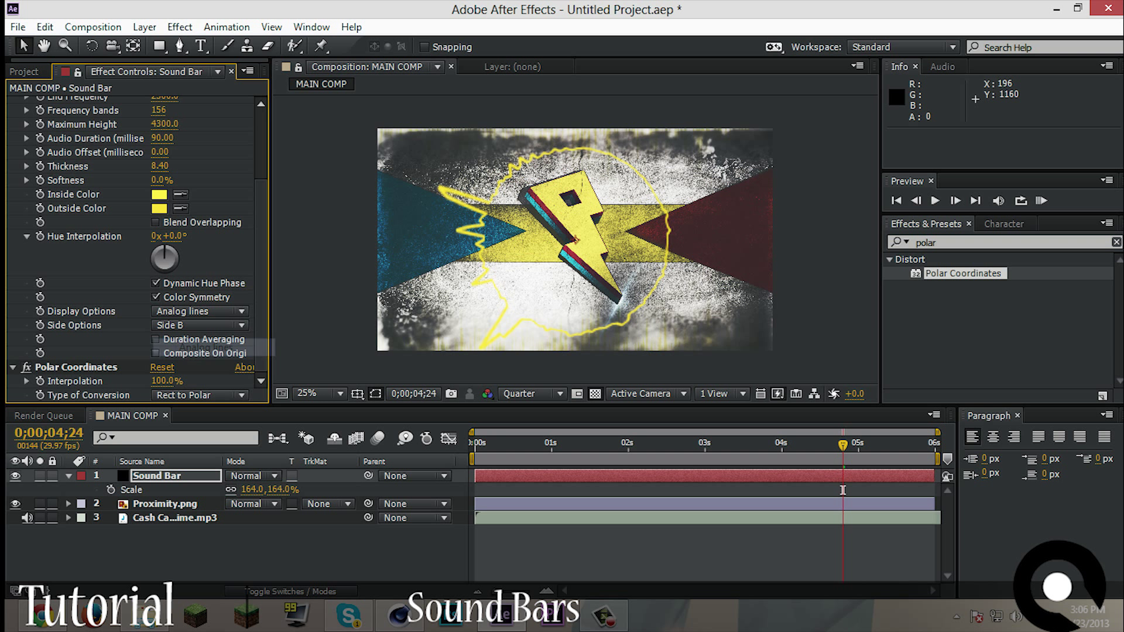
left_click(199, 311)
left_click(206, 365)
left_click(199, 311)
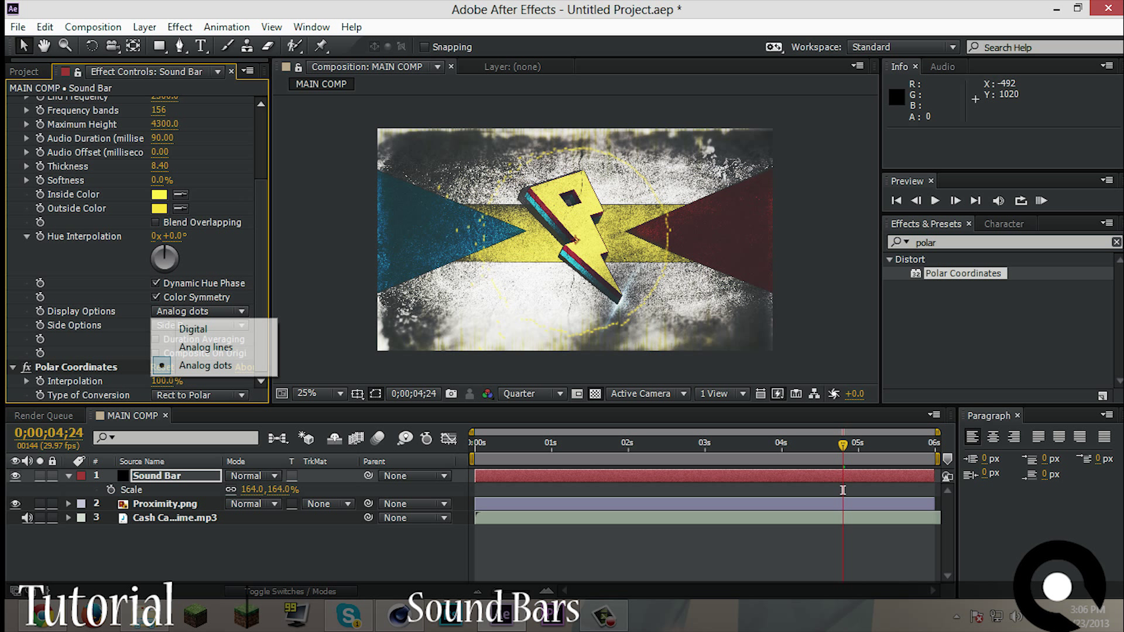
left_click(193, 329)
Run a RAM preview of MAIN COMP to check the yellow circular spectrum against the music.
left_click(261, 146)
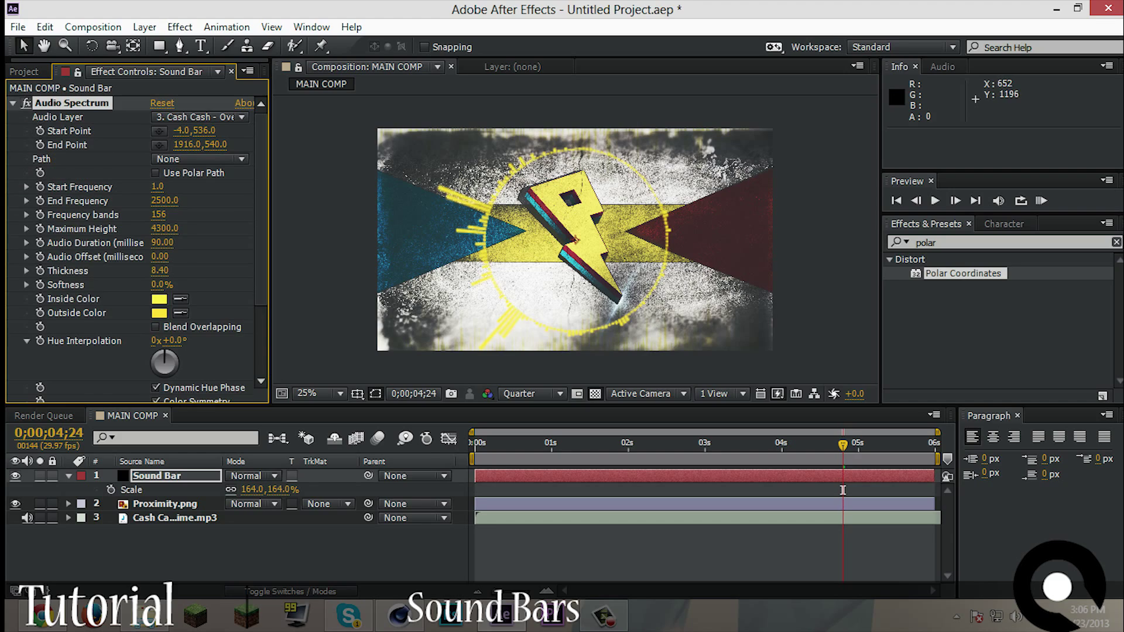
key("KP_0")
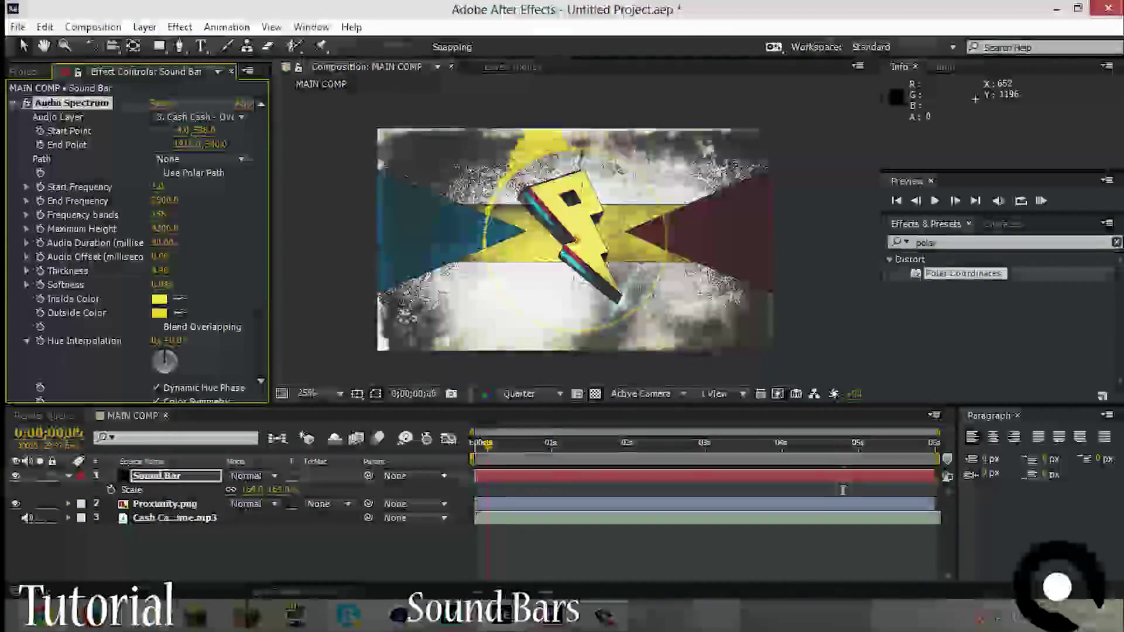